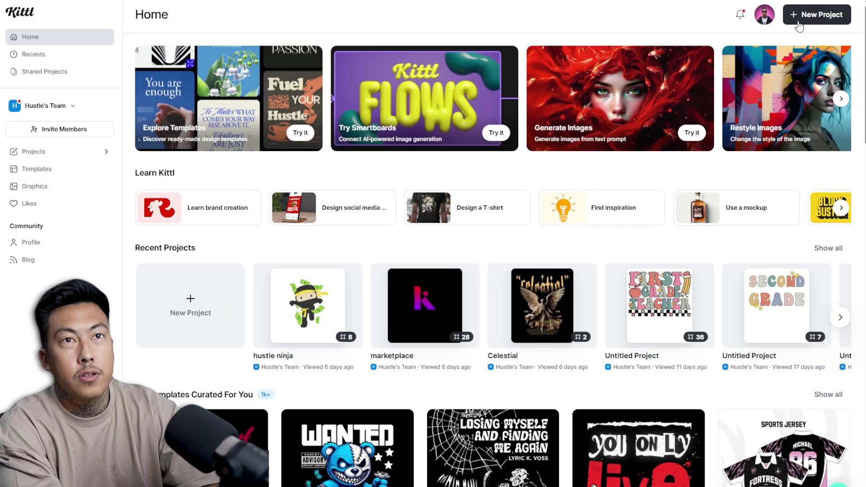
Step: Create a new project with a T-shirt artboard sized 4500 × 5100 px at 300 DPI
{"action": "left_click", "coordinate": [800, 21]}
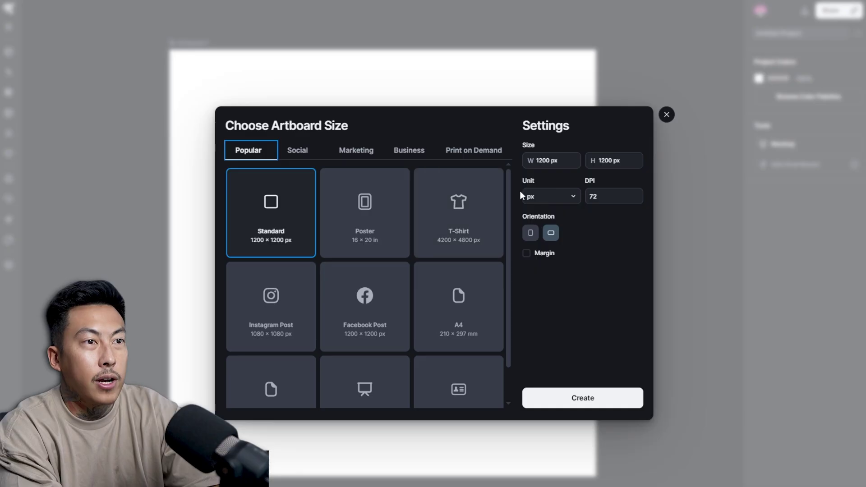
{"action": "left_click", "coordinate": [478, 215]}
{"action": "left_click", "coordinate": [560, 158]}
{"action": "type", "text": "450"}
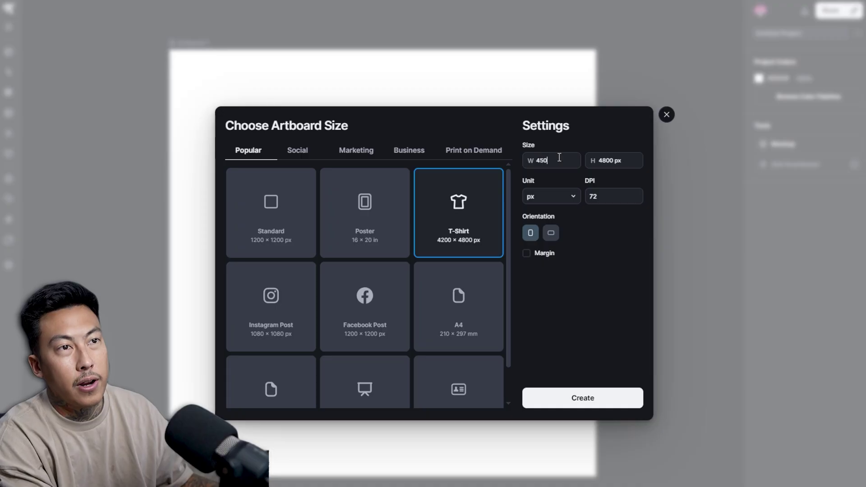
{"action": "type", "text": "0"}
{"action": "key", "text": "Tab"}
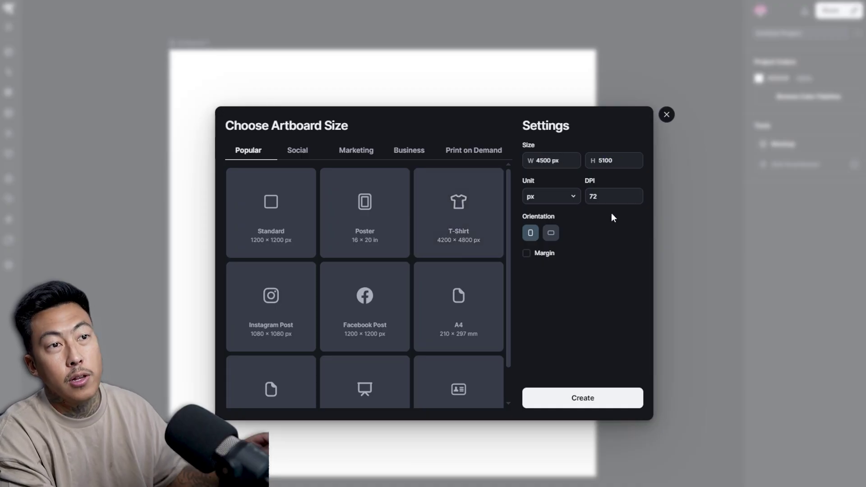
{"action": "double_click", "coordinate": [607, 196]}
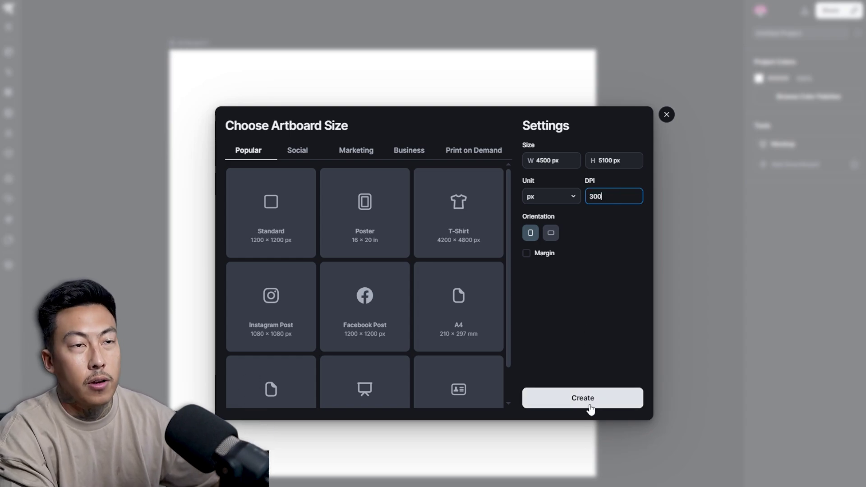
{"action": "left_click", "coordinate": [590, 409]}
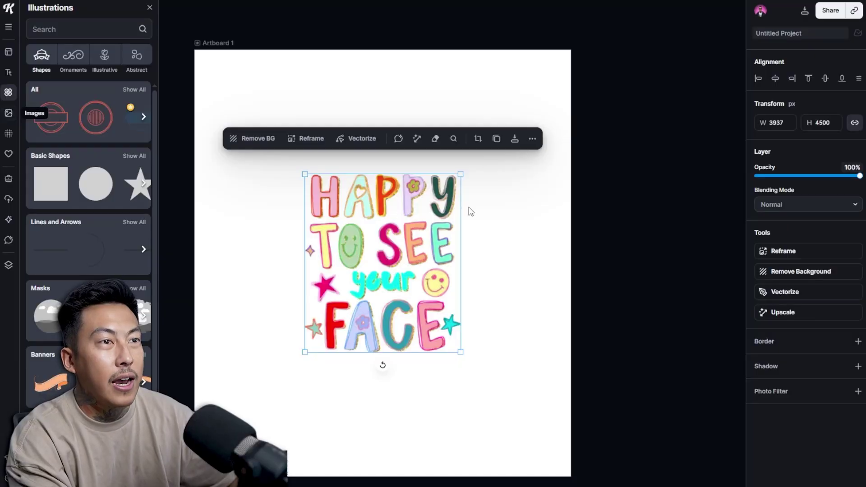
Step: Reposition the "Happy to see your face" design to the upper-left corner of the artboard
{"action": "left_click_drag", "start_coordinate": [407, 201], "coordinate": [257, 123]}
{"action": "left_click_drag", "start_coordinate": [305, 213], "coordinate": [669, 296]}
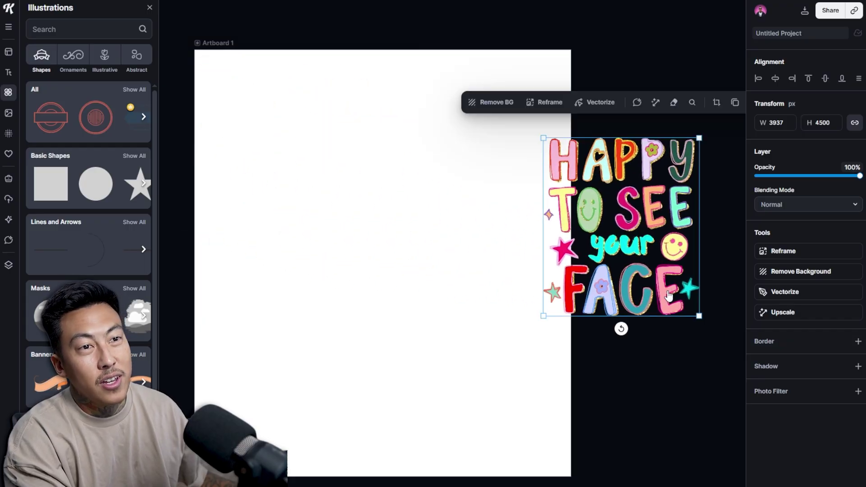
{"action": "scroll", "coordinate": [605, 298], "scroll_direction": "up", "scroll_amount": 8}
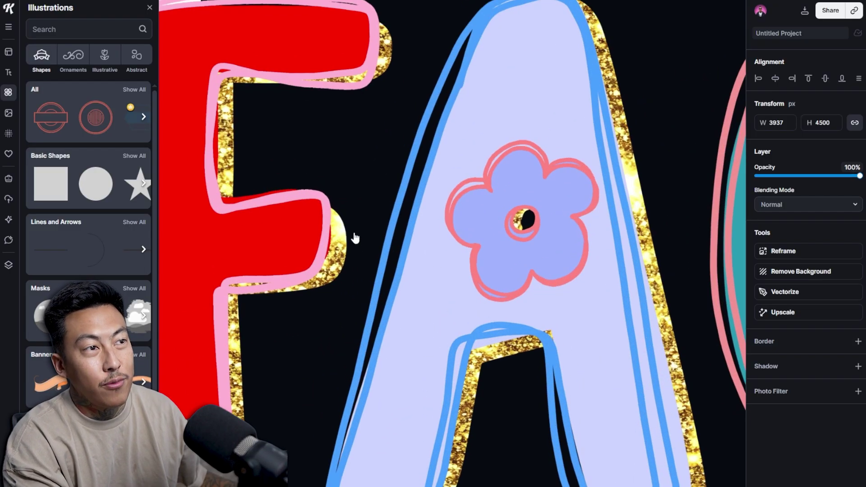
{"action": "scroll", "coordinate": [356, 238], "scroll_direction": "down", "scroll_amount": 10}
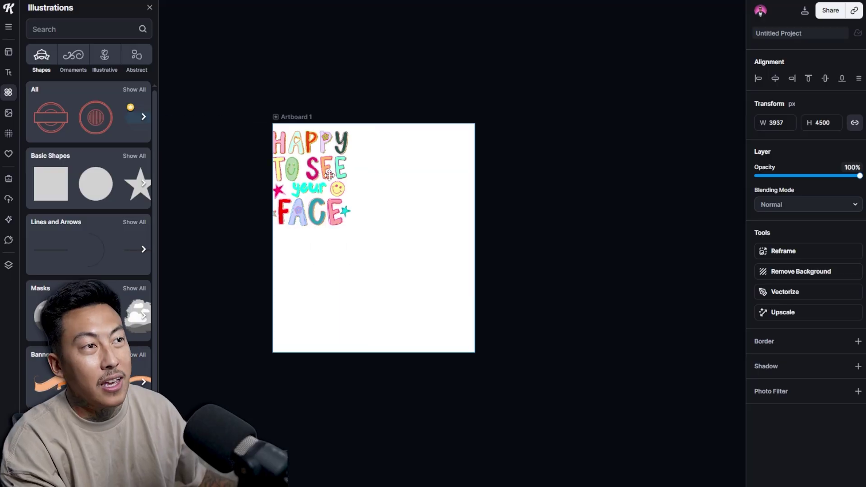
{"action": "left_click_drag", "start_coordinate": [330, 175], "coordinate": [343, 178]}
Step: Enlarge the design to about 8844 × 10108 px to fill the artboard and inspect its edge quality up close
{"action": "left_click_drag", "start_coordinate": [364, 228], "coordinate": [462, 358]}
{"action": "scroll", "coordinate": [432, 328], "scroll_direction": "up", "scroll_amount": 15}
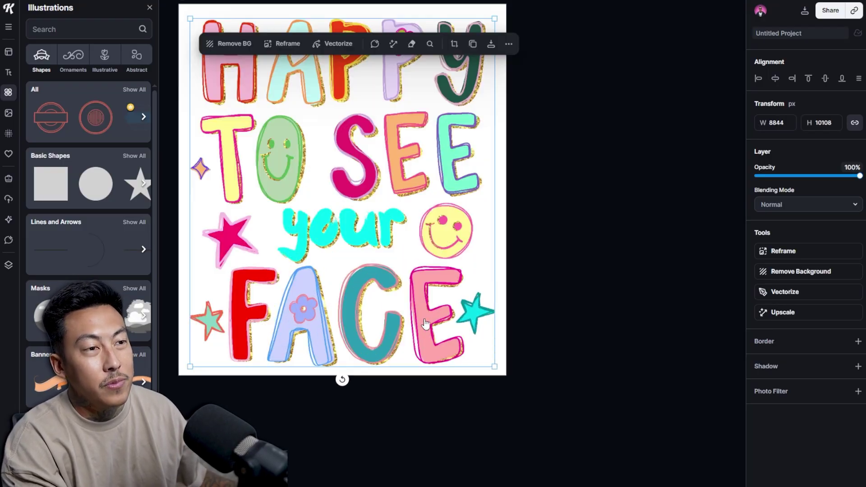
{"action": "scroll", "coordinate": [357, 345], "scroll_direction": "up", "scroll_amount": 3}
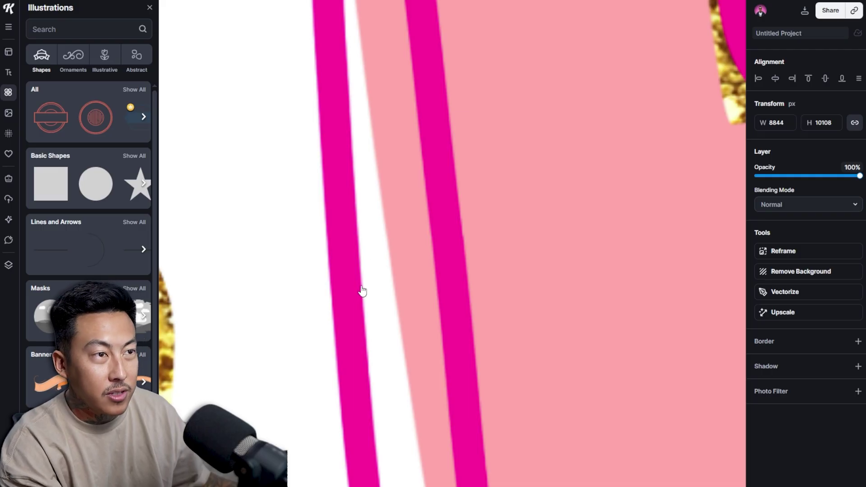
{"action": "scroll", "coordinate": [348, 271], "scroll_direction": "down", "scroll_amount": 20}
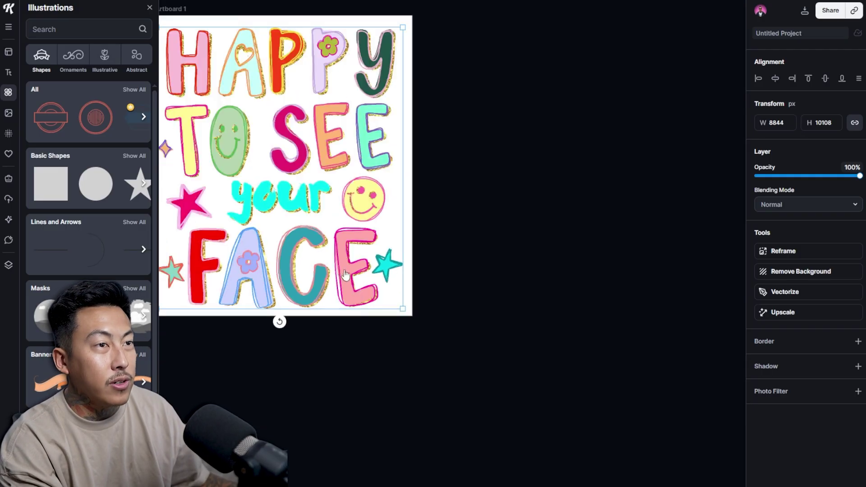
{"action": "scroll", "coordinate": [316, 264], "scroll_direction": "up", "scroll_amount": 5}
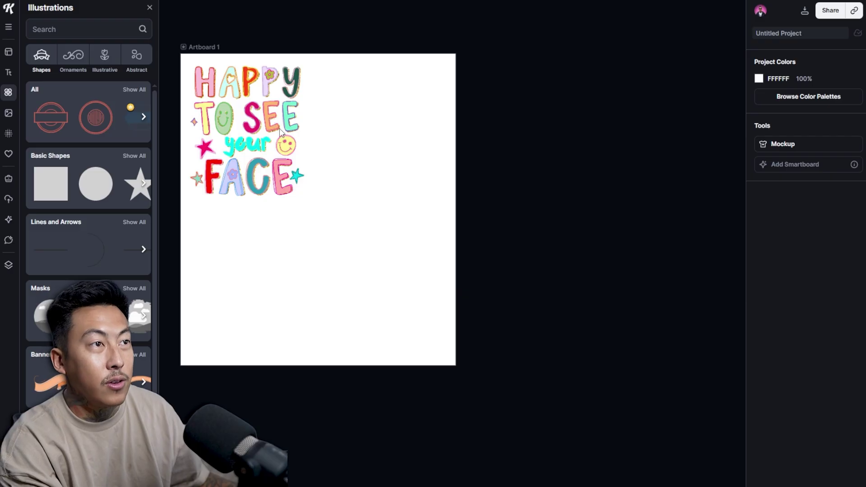
Step: Undo the enlargement of the design and place a pasted copy on the empty canvas beside the artboard
{"action": "left_click", "coordinate": [281, 132]}
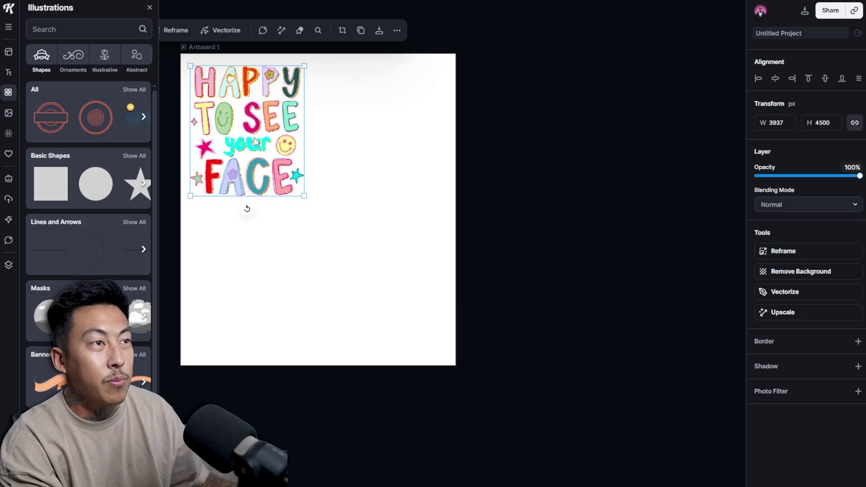
{"action": "key", "text": "ctrl+v"}
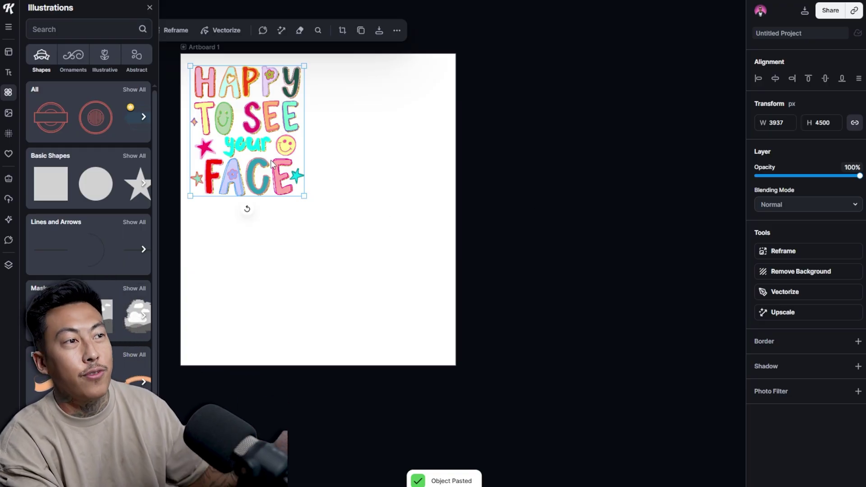
{"action": "left_click", "coordinate": [370, 262]}
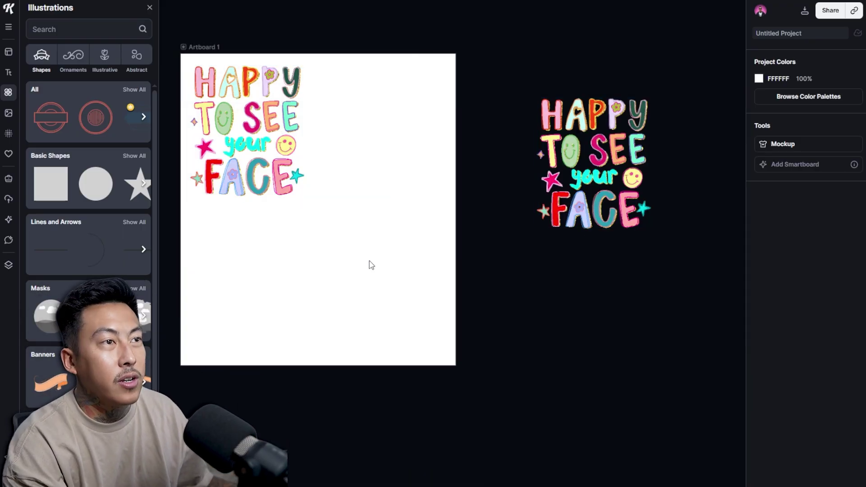
Step: Enlarge the design on the artboard to about 8850 × 10114 px and try to upscale it
{"action": "left_click", "coordinate": [271, 157]}
{"action": "left_click_drag", "start_coordinate": [305, 197], "coordinate": [441, 361]}
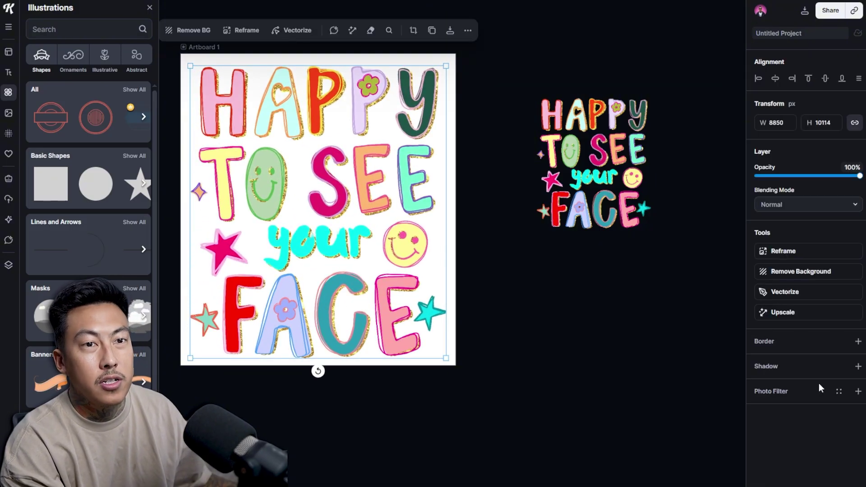
{"action": "left_click", "coordinate": [787, 313]}
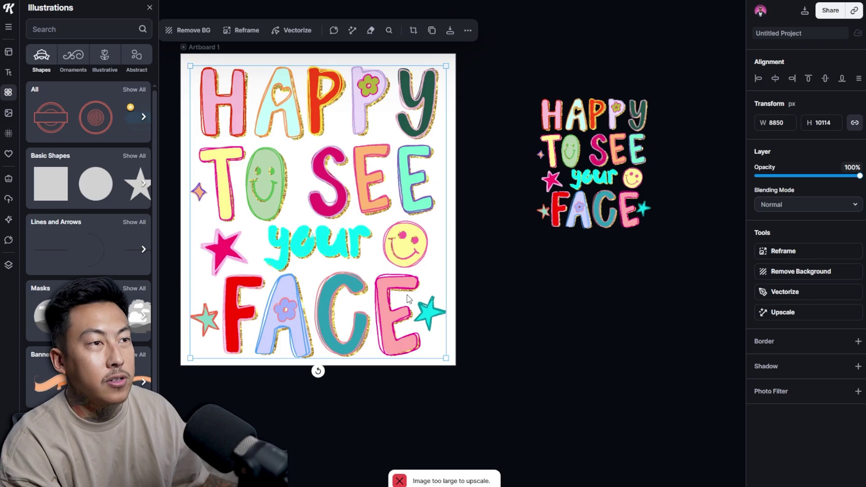
{"action": "left_click", "coordinate": [504, 322]}
{"action": "left_click", "coordinate": [408, 108]}
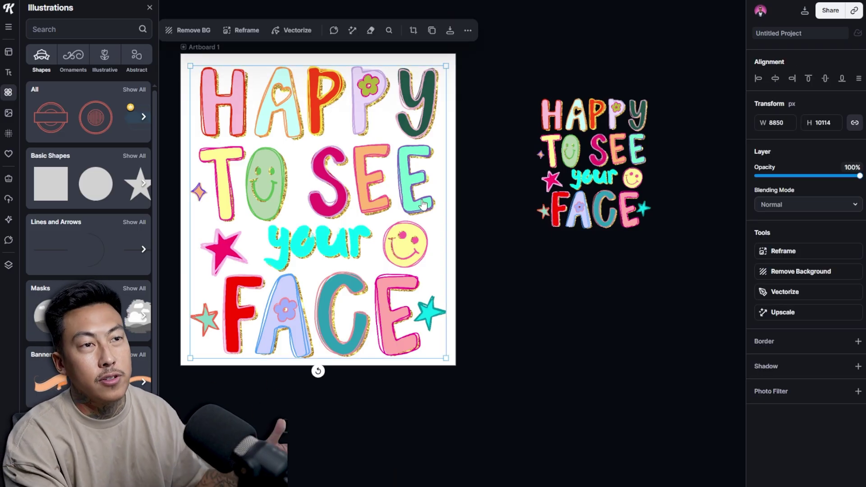
{"action": "left_click", "coordinate": [546, 10]}
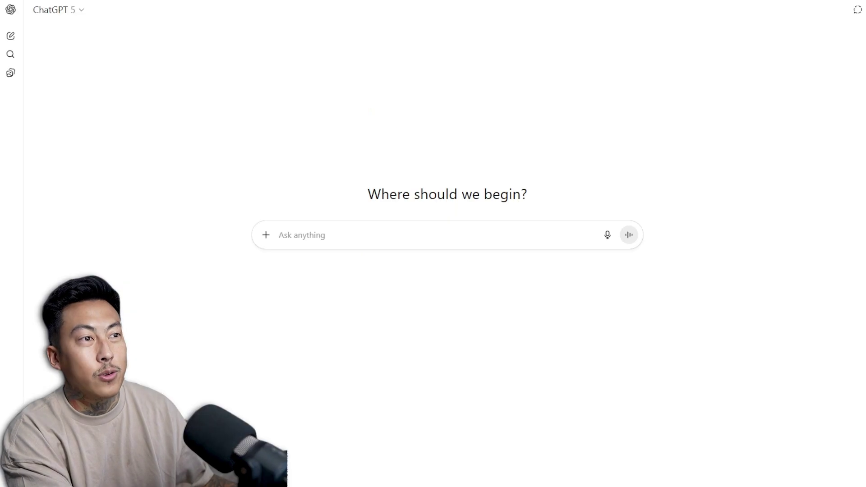
Step: Paste the design into a ChatGPT message and copy the Funny Halloween Construction shirt image from the Etsy results as a style reference
{"action": "key", "text": "ctrl+v"}
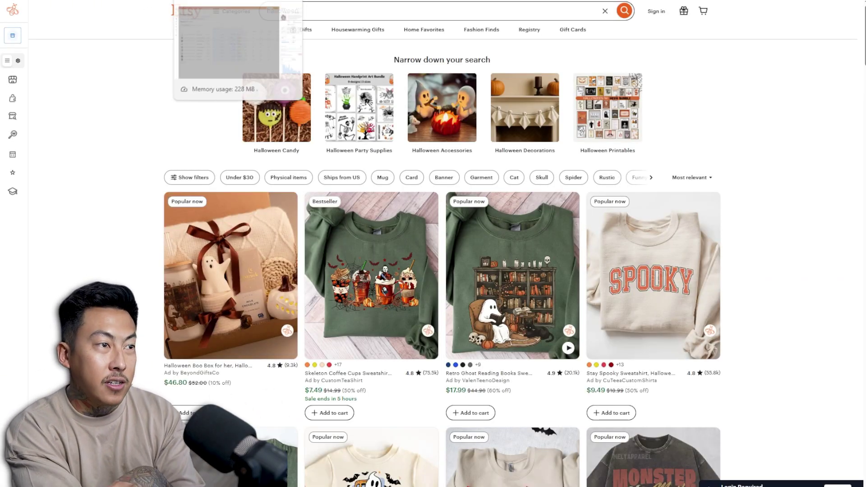
{"action": "scroll", "coordinate": [104, 105], "scroll_direction": "down", "scroll_amount": 10}
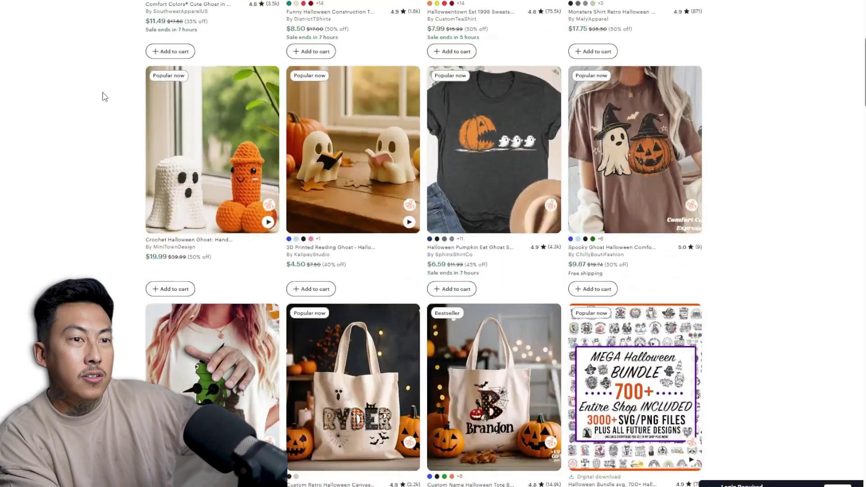
{"action": "scroll", "coordinate": [104, 98], "scroll_direction": "up", "scroll_amount": 3}
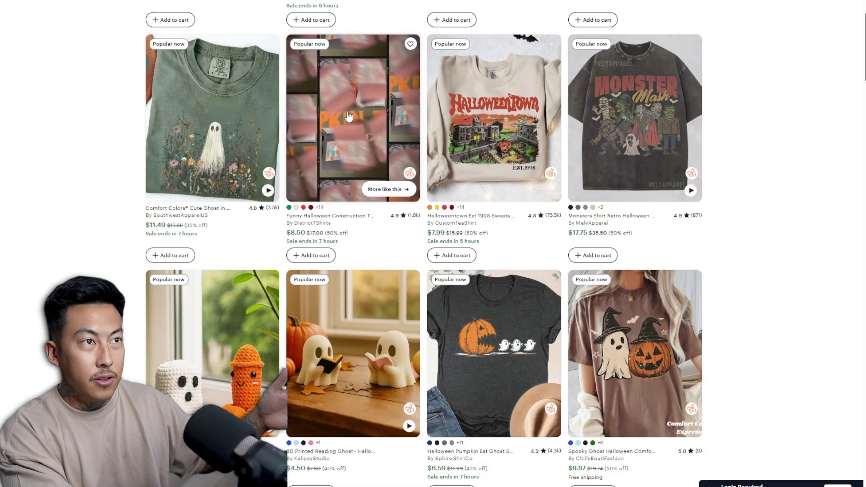
{"action": "right_click", "coordinate": [344, 93]}
{"action": "left_click", "coordinate": [380, 108]}
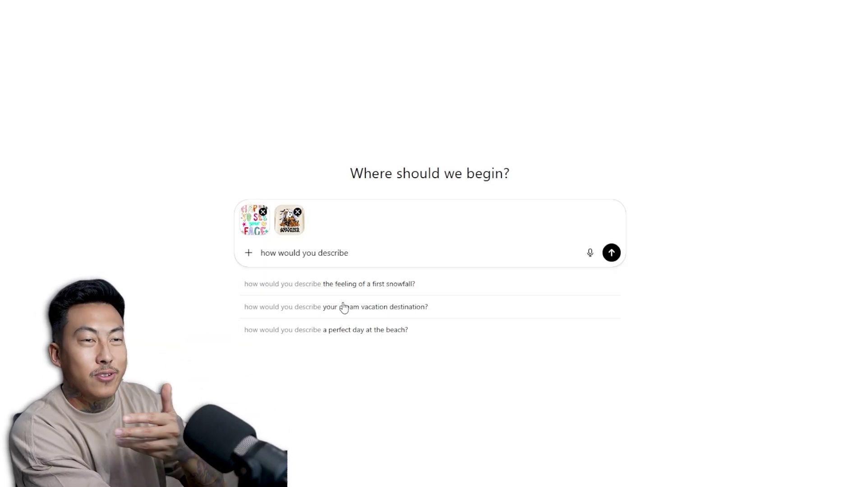
Step: Ask ChatGPT to describe the halloween style design and provide a kittl ai prompt restyling "happy to see your face" that way without a halloween theme
{"action": "type", "text": "the halloween style design, and what's a kittl ai promp"}
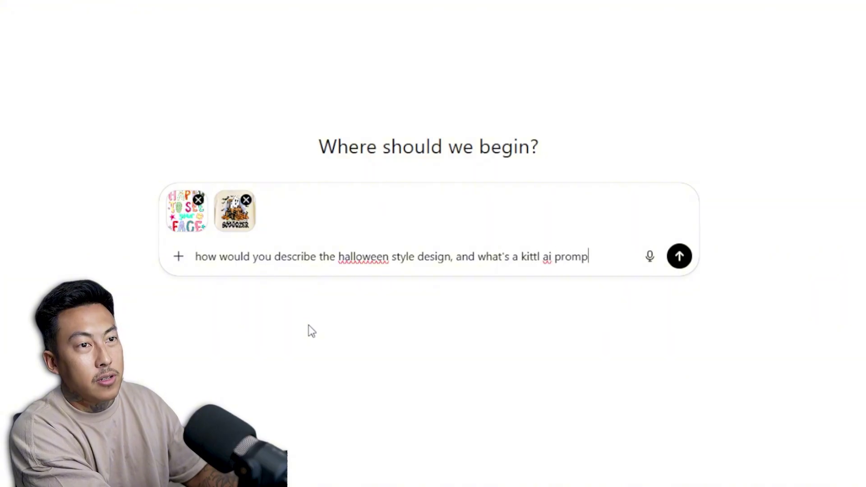
{"action": "type", "text": "use to change "}
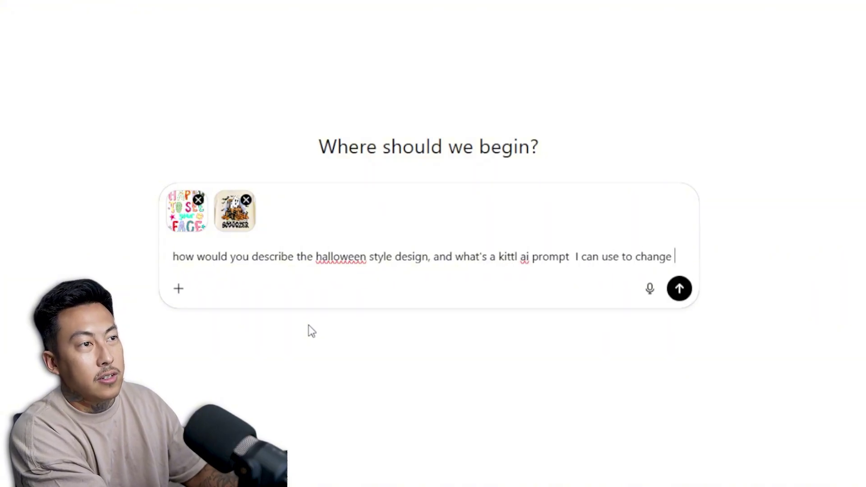
{"action": "type", "text": "the happy to see your face  to that halloween style art but not make it ha"}
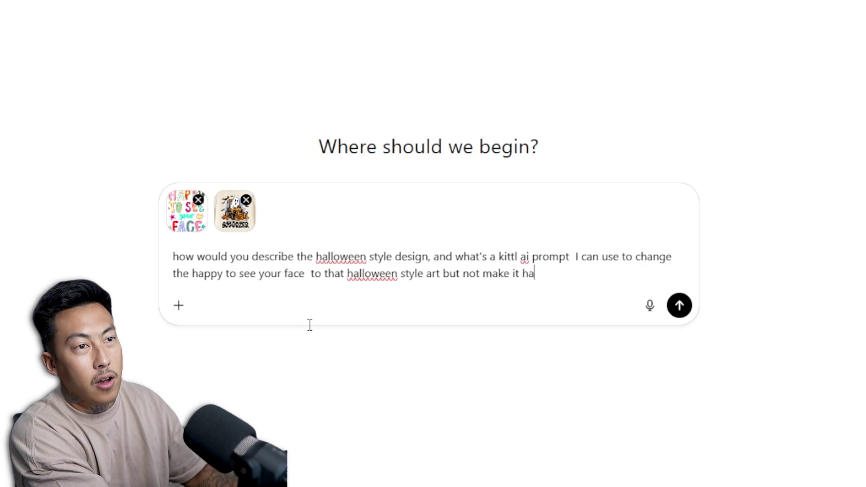
{"action": "type", "text": "d"}
{"action": "key", "text": "Return"}
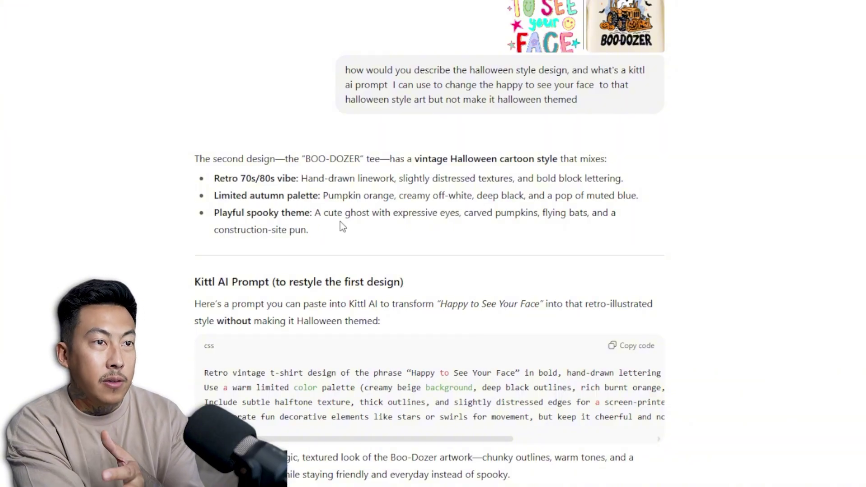
Step: Review ChatGPT's style description and copy its Kittl AI prompt for restyling the first design
{"action": "left_click_drag", "start_coordinate": [230, 306], "coordinate": [378, 323]}
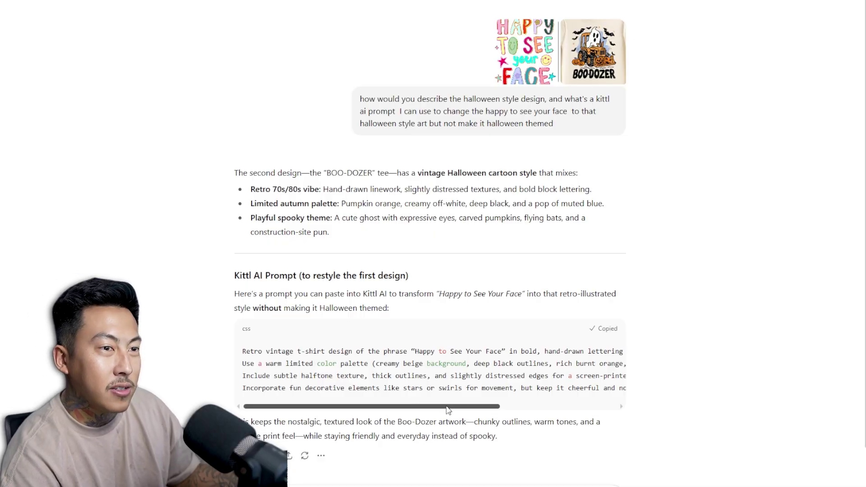
{"action": "mouse_move", "coordinate": [449, 407]}
{"action": "left_mouse_down"}
{"action": "mouse_move", "coordinate": [569, 408]}
{"action": "mouse_move", "coordinate": [435, 407]}
{"action": "left_mouse_up"}
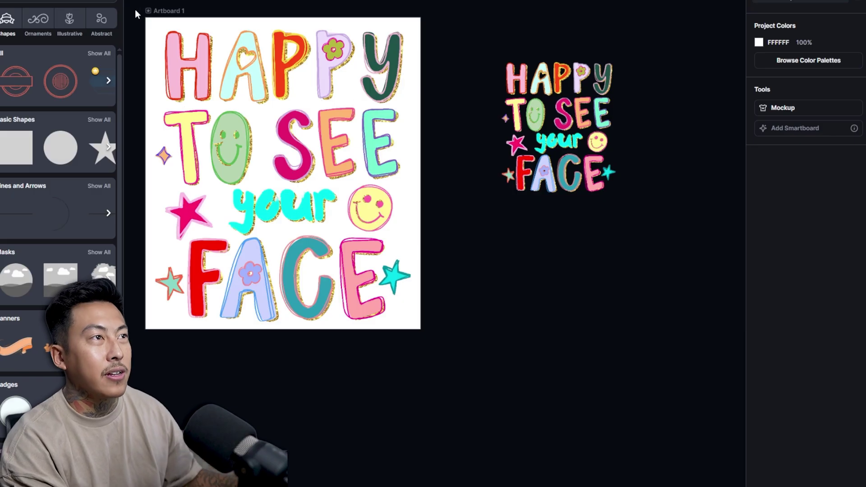
Step: Switch to Kittl, add a Smartboard connected to Artboard 1, and paste the copied restyle prompt as its description
{"action": "left_click", "coordinate": [167, 12]}
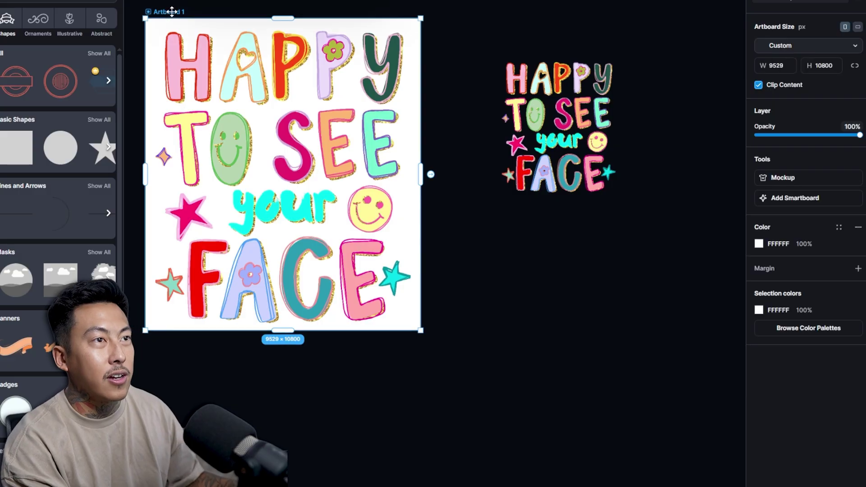
{"action": "left_click_drag", "start_coordinate": [177, 233], "coordinate": [190, 458]}
{"action": "left_click", "coordinate": [445, 400]}
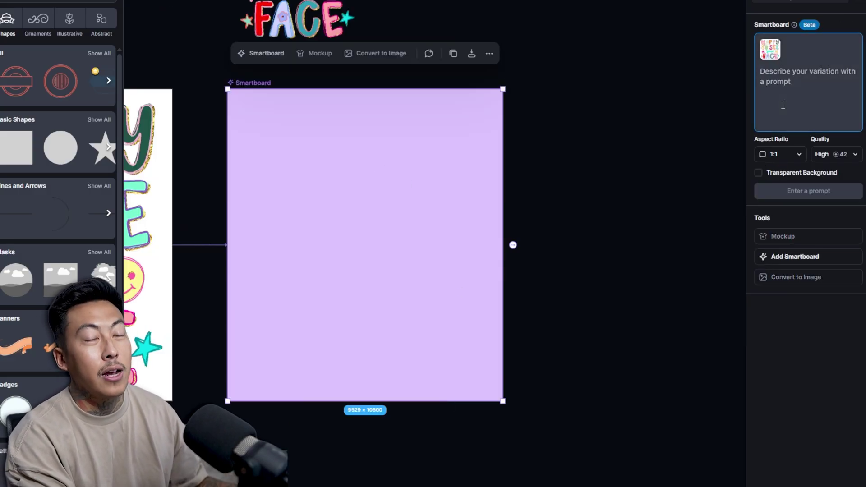
{"action": "key", "text": "ctrl+v"}
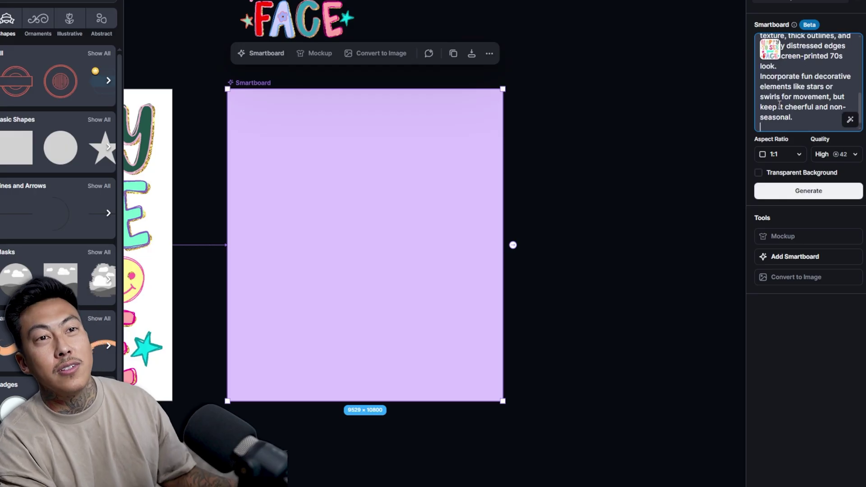
Step: Generate the Smartboard variation with a 2:3 aspect ratio and a transparent background
{"action": "left_click", "coordinate": [796, 156]}
{"action": "left_click", "coordinate": [774, 171]}
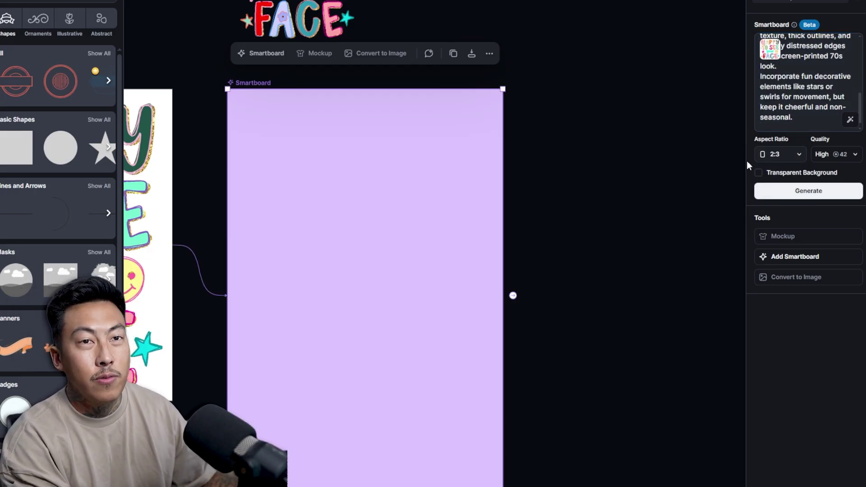
{"action": "left_click", "coordinate": [760, 175]}
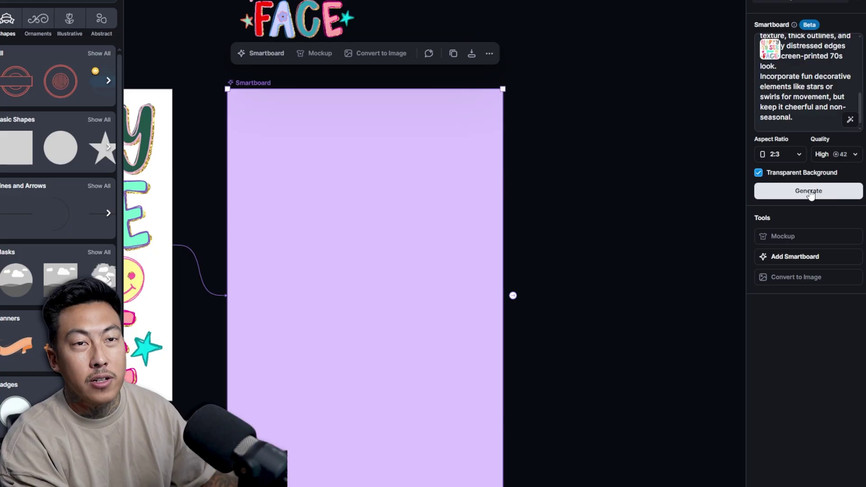
{"action": "left_click", "coordinate": [810, 192]}
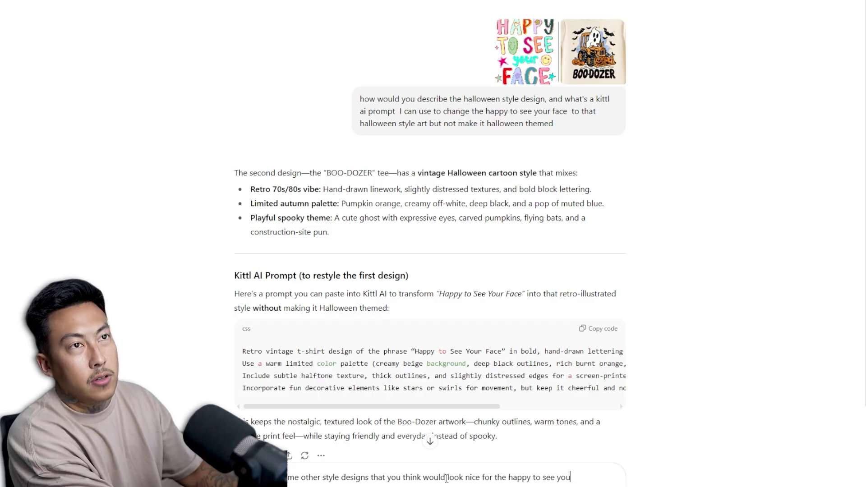
Step: Ask ChatGPT for art styles that suit "Happy to See Your Face" and review the suggested style directions
{"action": "type", "text": "r face"}
{"action": "key", "text": "Return"}
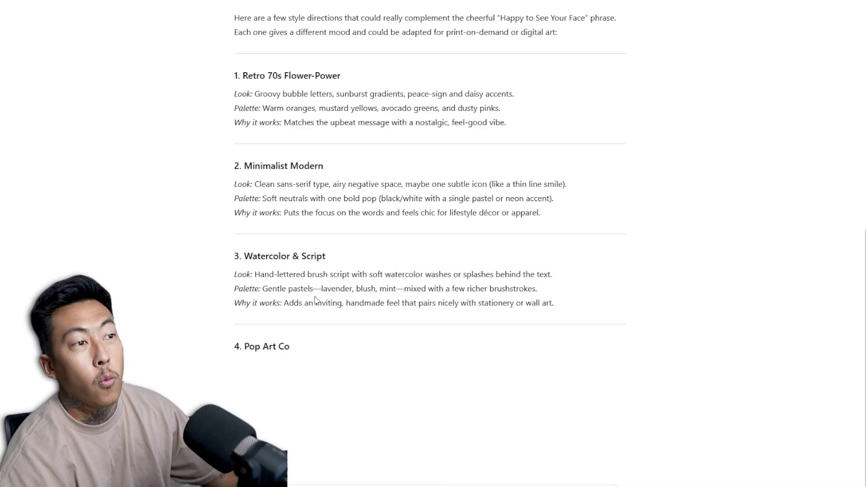
{"action": "scroll", "coordinate": [322, 349], "scroll_direction": "down", "scroll_amount": 2}
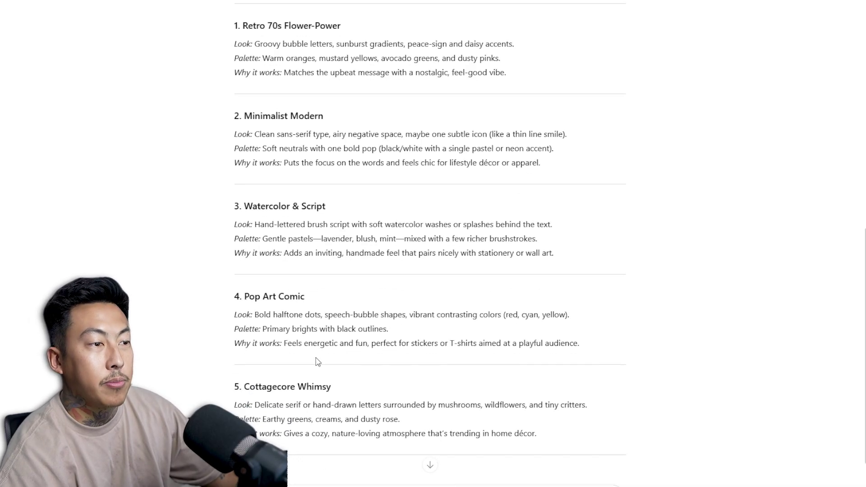
{"action": "scroll", "coordinate": [318, 429], "scroll_direction": "down", "scroll_amount": 3}
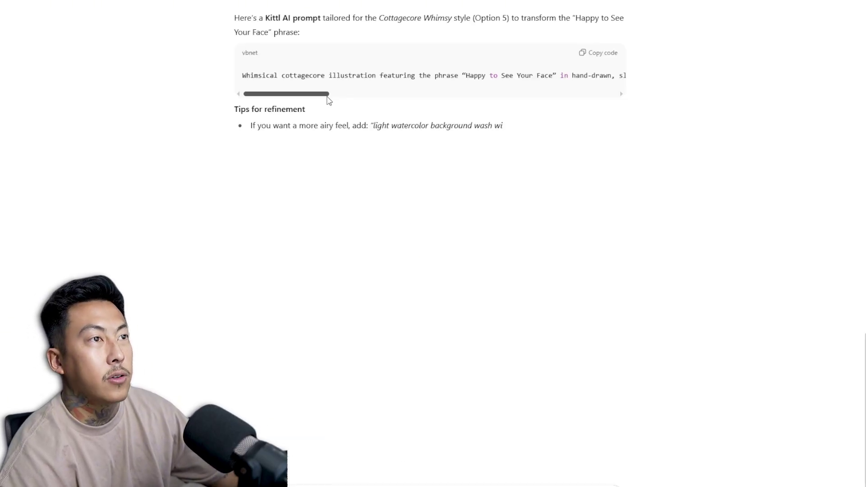
Step: Review and copy ChatGPT's Kittl AI prompt for the Cottagecore Whimsy style (Option 5)
{"action": "left_click_drag", "start_coordinate": [326, 95], "coordinate": [556, 95]}
{"action": "left_click", "coordinate": [592, 57]}
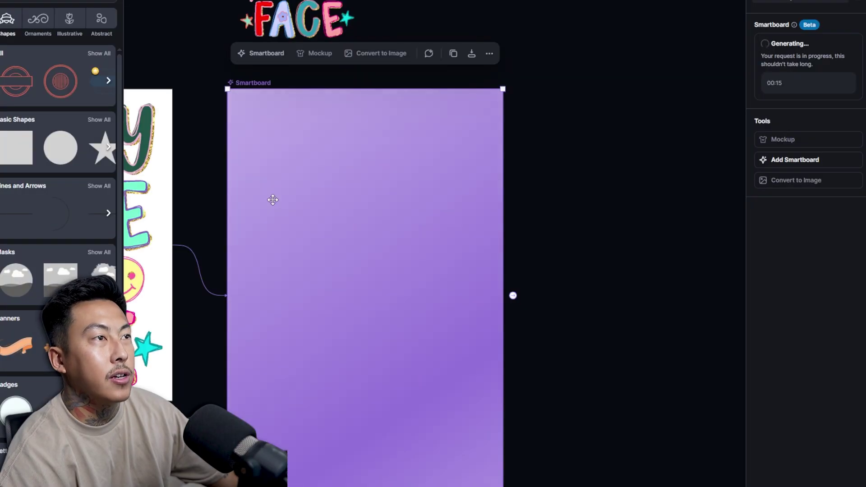
{"action": "scroll", "coordinate": [271, 197], "scroll_direction": "left", "scroll_amount": 5}
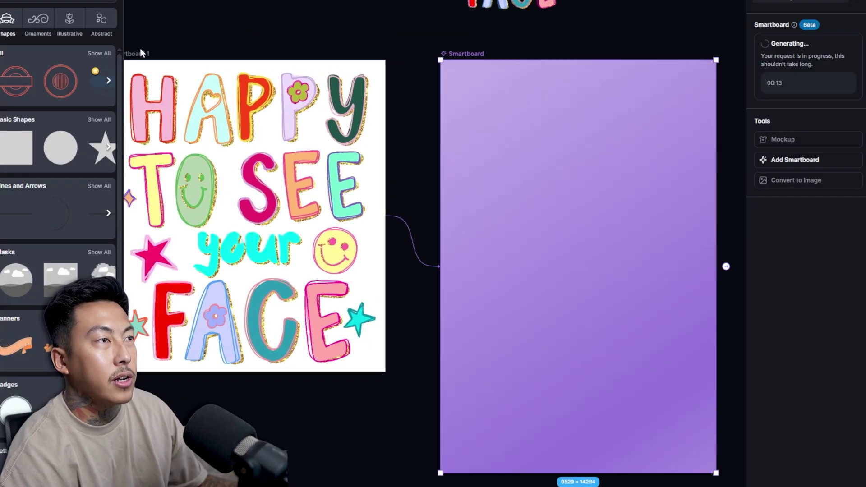
Step: Add a second Smartboard connected to Artboard 1 in Kittl and paste the cottagecore prompt as its description
{"action": "left_click", "coordinate": [141, 51]}
{"action": "left_click", "coordinate": [396, 217]}
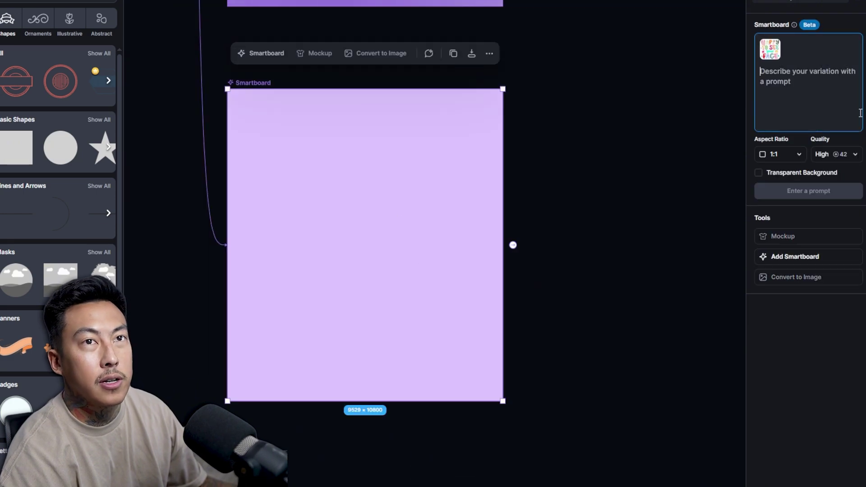
{"action": "key", "text": "ctrl+v"}
Step: Generate the cottagecore Smartboard variation with a 2:3 aspect ratio and a transparent background
{"action": "left_click", "coordinate": [781, 153]}
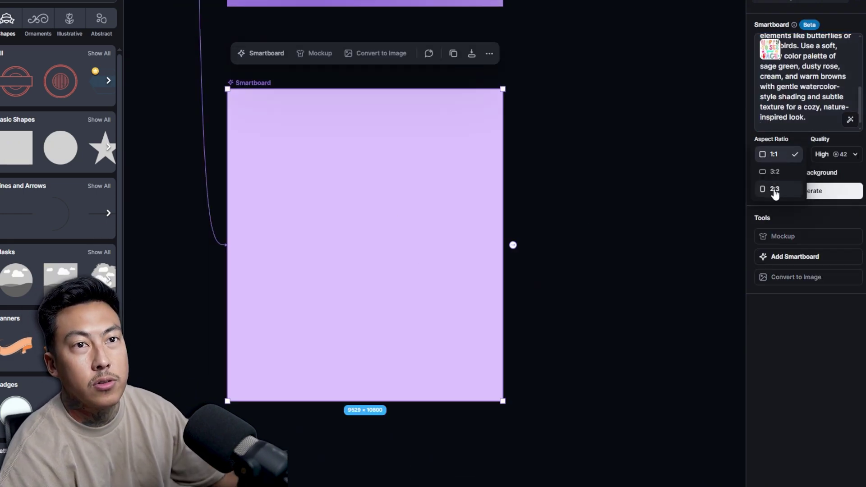
{"action": "left_click", "coordinate": [774, 190]}
{"action": "left_click", "coordinate": [760, 173]}
{"action": "left_click", "coordinate": [805, 191]}
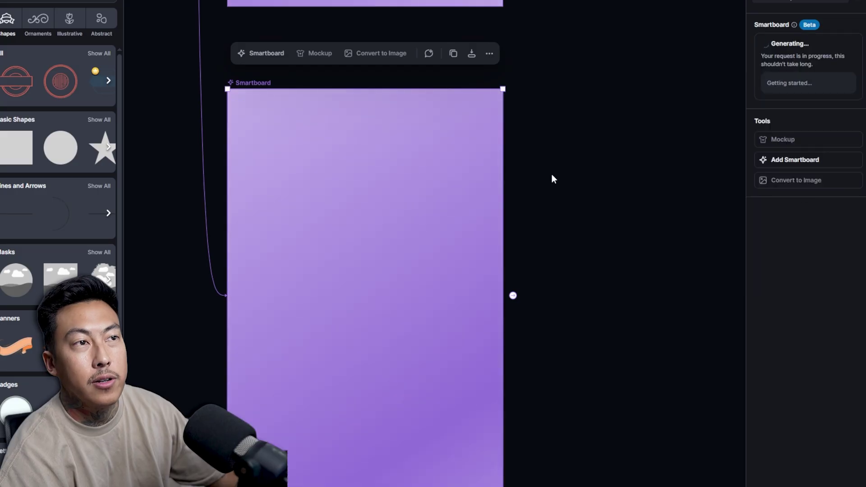
{"action": "left_click", "coordinate": [551, 176]}
{"action": "scroll", "coordinate": [550, 163], "scroll_direction": "down", "scroll_amount": 5}
{"action": "left_click", "coordinate": [341, 140]}
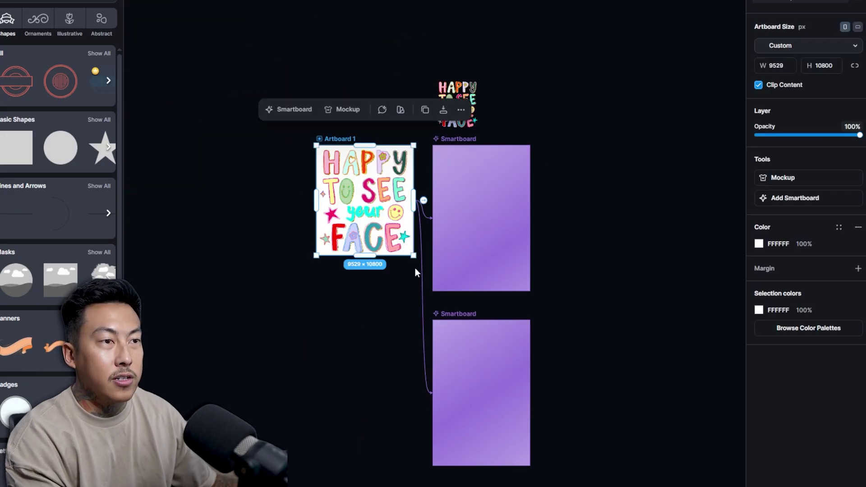
{"action": "scroll", "coordinate": [653, 238], "scroll_direction": "up", "scroll_amount": 5}
{"action": "scroll", "coordinate": [239, 356], "scroll_direction": "down", "scroll_amount": 2}
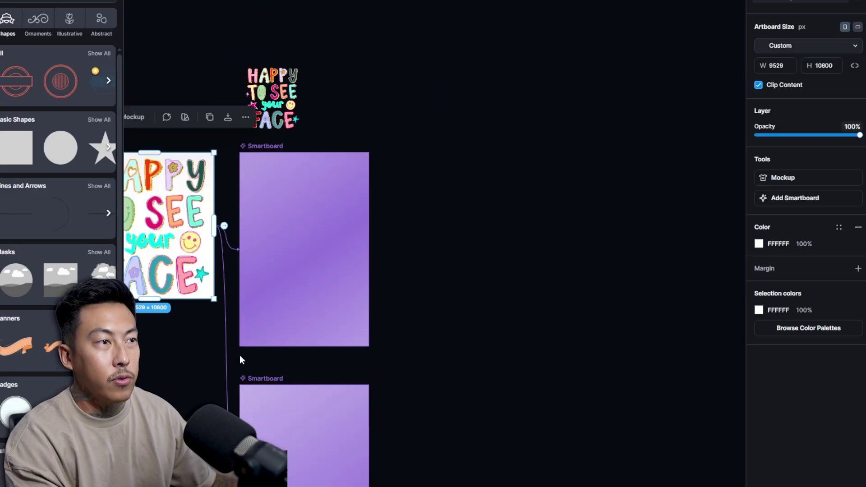
{"action": "key", "text": "r"}
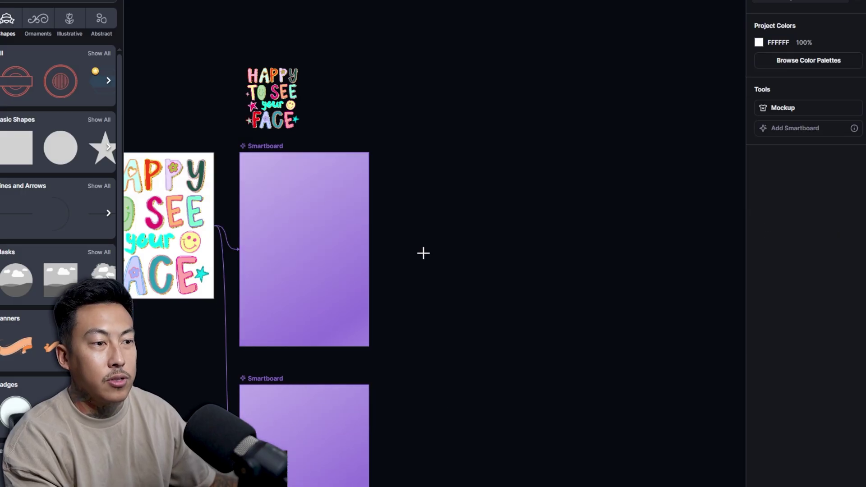
{"action": "left_click_drag", "start_coordinate": [426, 166], "coordinate": [668, 377]}
{"action": "left_click", "coordinate": [771, 85]}
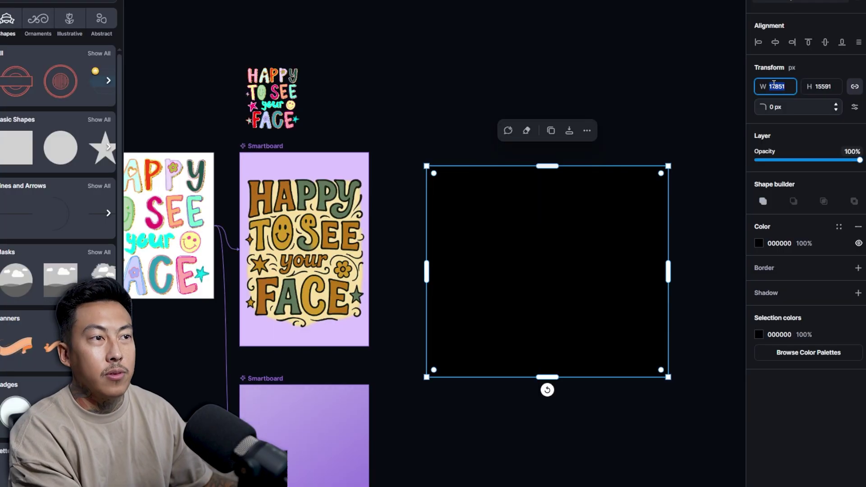
{"action": "type", "text": "4500"}
{"action": "key", "text": "Tab"}
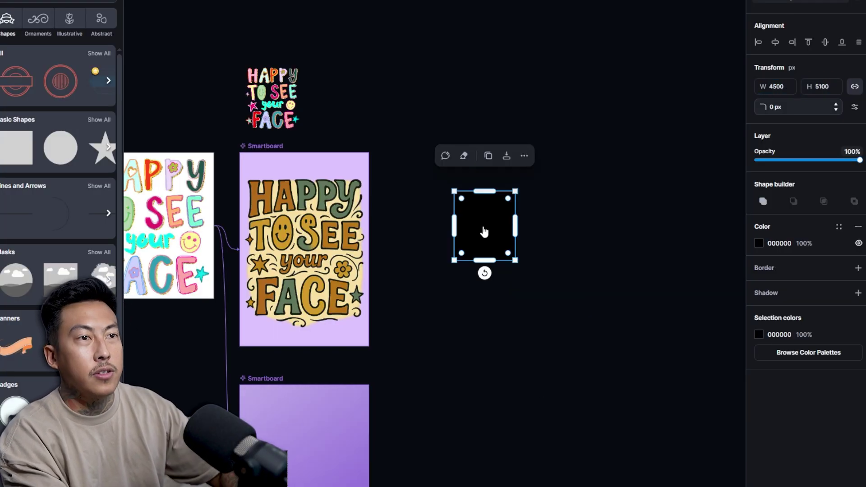
{"action": "left_click_drag", "start_coordinate": [481, 233], "coordinate": [458, 245]}
{"action": "key", "text": "Delete"}
Step: Create a new 4500 × 5100 px artboard beside the first Smartboard
{"action": "key", "text": "a"}
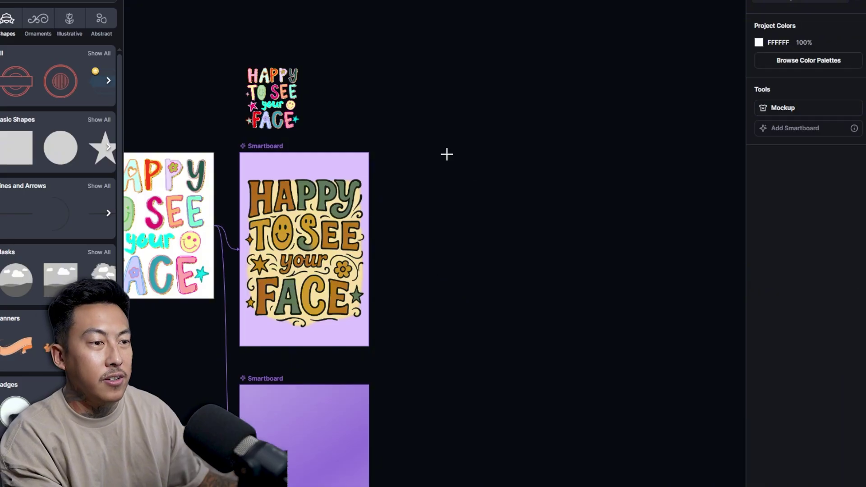
{"action": "left_click", "coordinate": [400, 159]}
{"action": "left_click", "coordinate": [777, 66]}
{"action": "type", "text": "4500"}
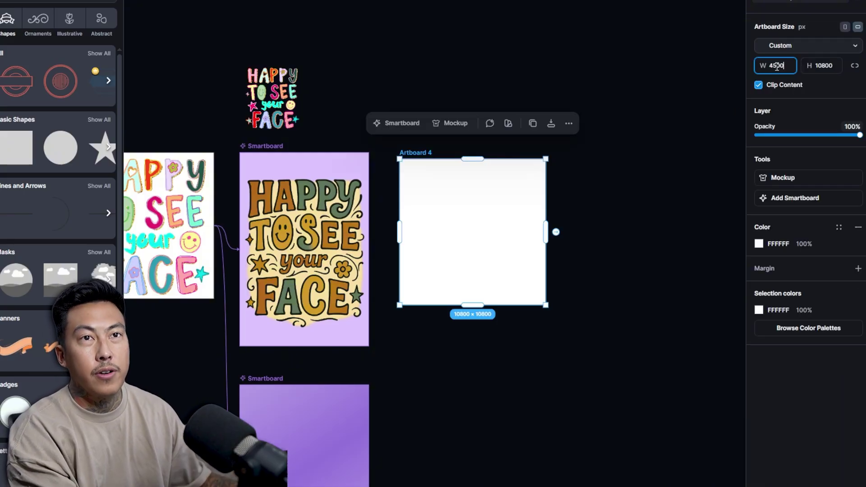
{"action": "key", "text": "Tab"}
{"action": "type", "text": "510"}
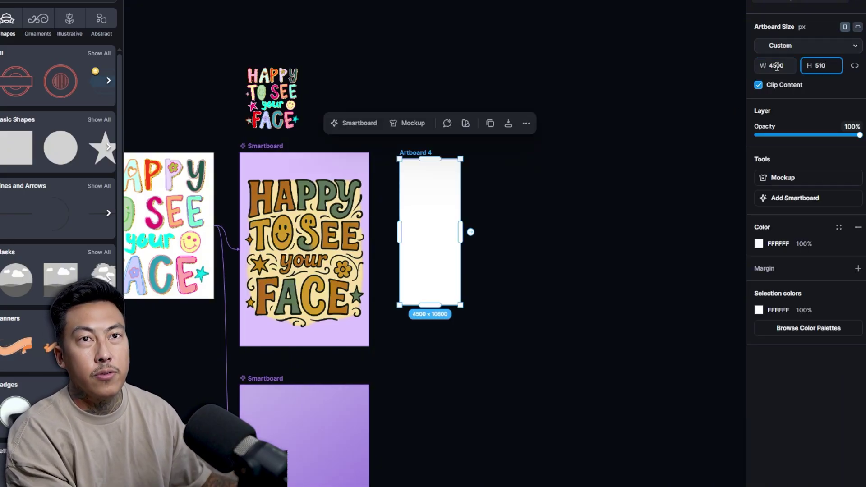
{"action": "type", "text": "0"}
{"action": "key", "text": "Return"}
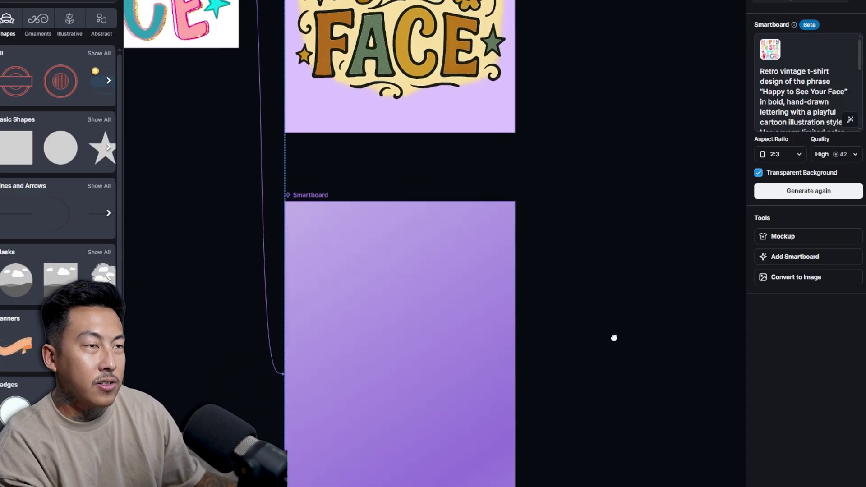
Step: Examine the retro and cottagecore Smartboard variations, and view the Etsy team mascot pennant shirt listing in between
{"action": "scroll", "coordinate": [614, 338], "scroll_direction": "down", "scroll_amount": 2}
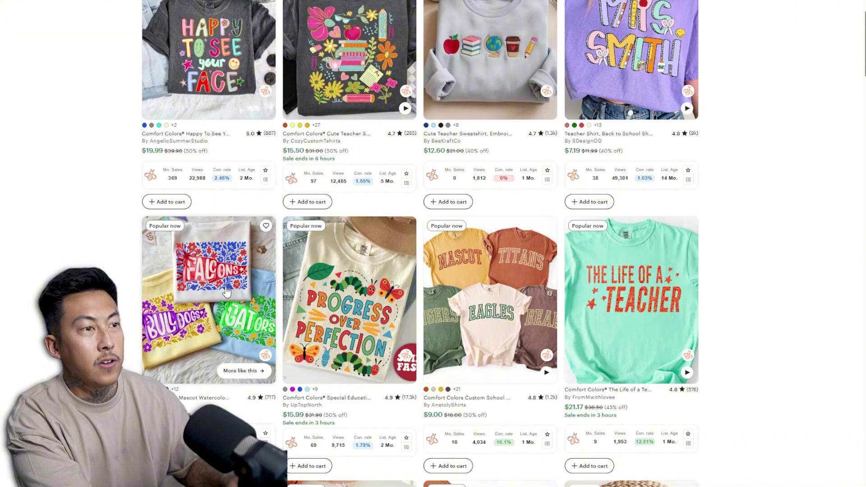
{"action": "left_click", "coordinate": [226, 292]}
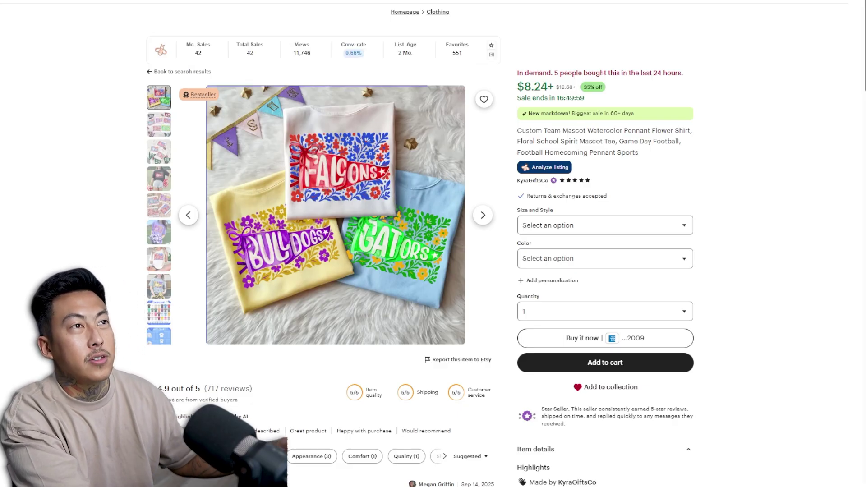
{"action": "left_click", "coordinate": [45, 1]}
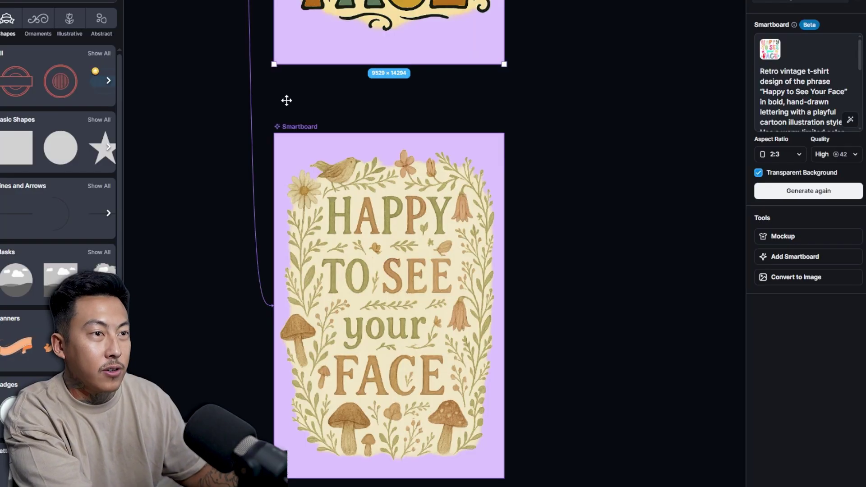
{"action": "left_click", "coordinate": [429, 254]}
{"action": "left_click", "coordinate": [540, 197]}
{"action": "scroll", "coordinate": [507, 196], "scroll_direction": "down", "scroll_amount": 3}
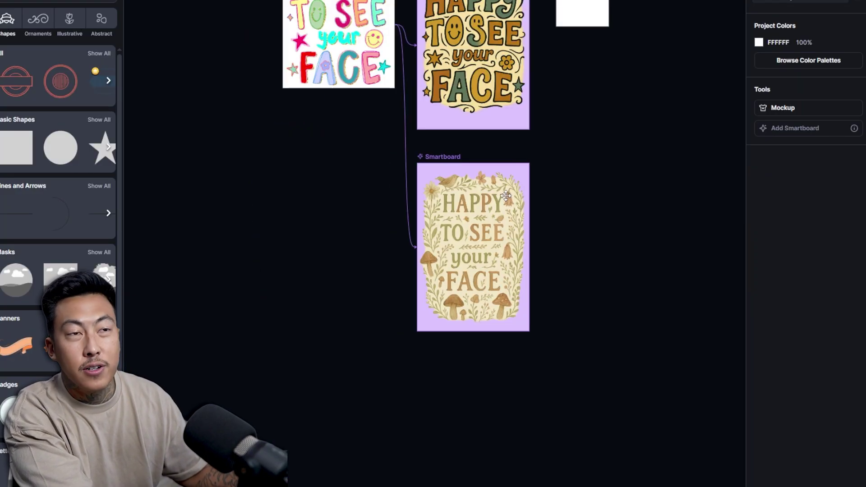
{"action": "left_click_drag", "start_coordinate": [345, 194], "coordinate": [298, 221]}
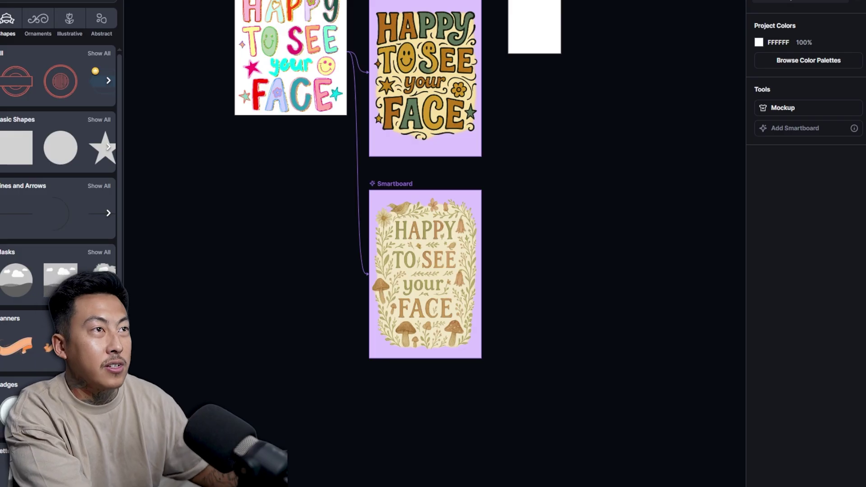
Step: Add a third Smartboard connected to Artboard 1 below the cottagecore variation
{"action": "left_click", "coordinate": [357, 52]}
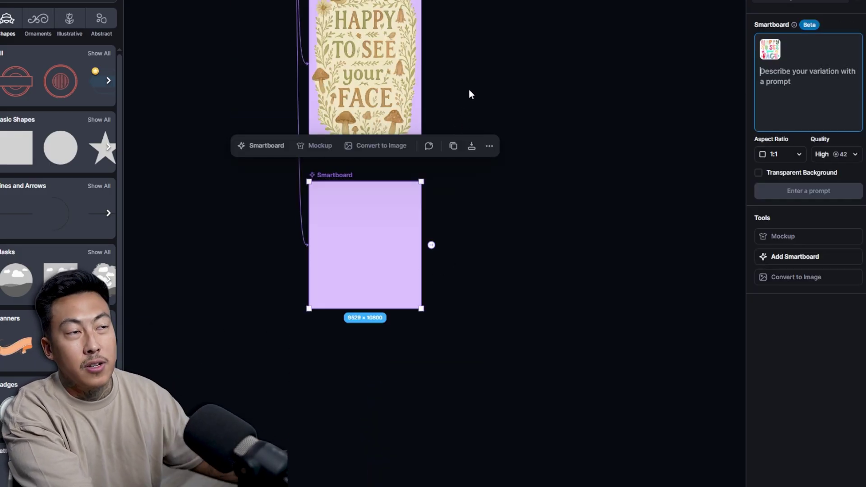
{"action": "left_click", "coordinate": [491, 113]}
{"action": "scroll", "coordinate": [473, 135], "scroll_direction": "up", "scroll_amount": 4}
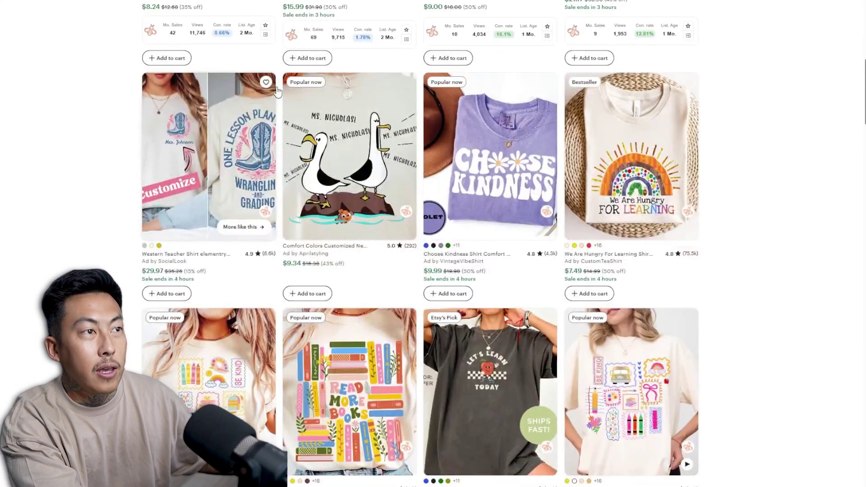
Step: Browse the Etsy teacher shirt results for style references and open the "Happy To See Your Face" smiling apples shirt listing
{"action": "scroll", "coordinate": [783, 189], "scroll_direction": "down", "scroll_amount": 4}
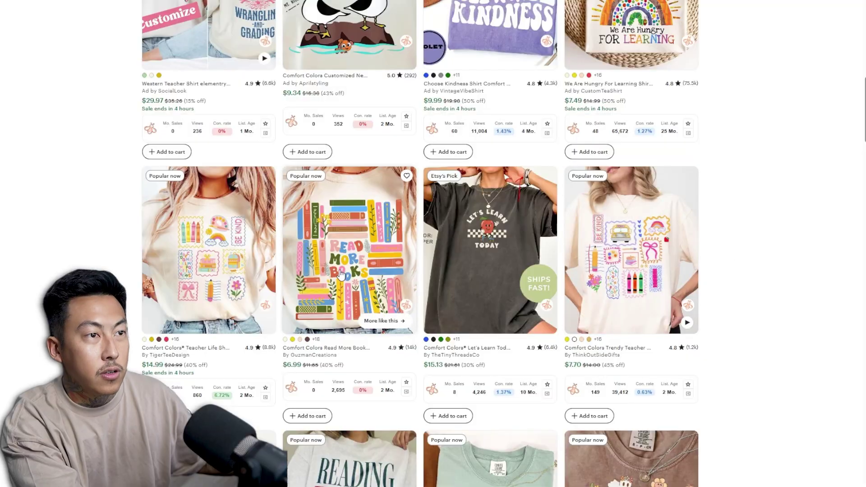
{"action": "scroll", "coordinate": [380, 271], "scroll_direction": "down", "scroll_amount": 2}
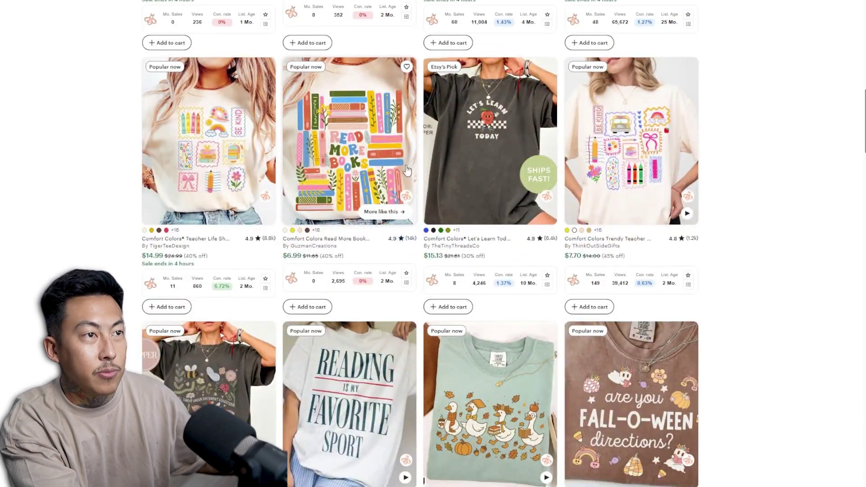
{"action": "scroll", "coordinate": [378, 183], "scroll_direction": "down", "scroll_amount": 8}
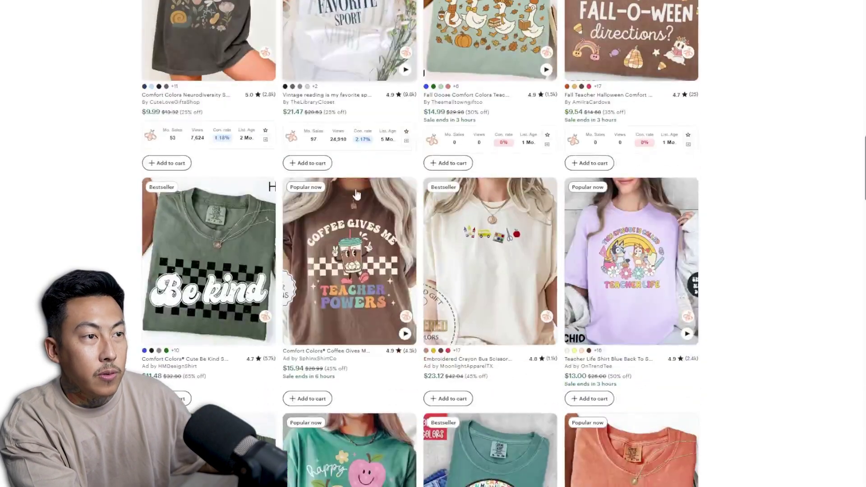
{"action": "scroll", "coordinate": [370, 231], "scroll_direction": "down", "scroll_amount": 9}
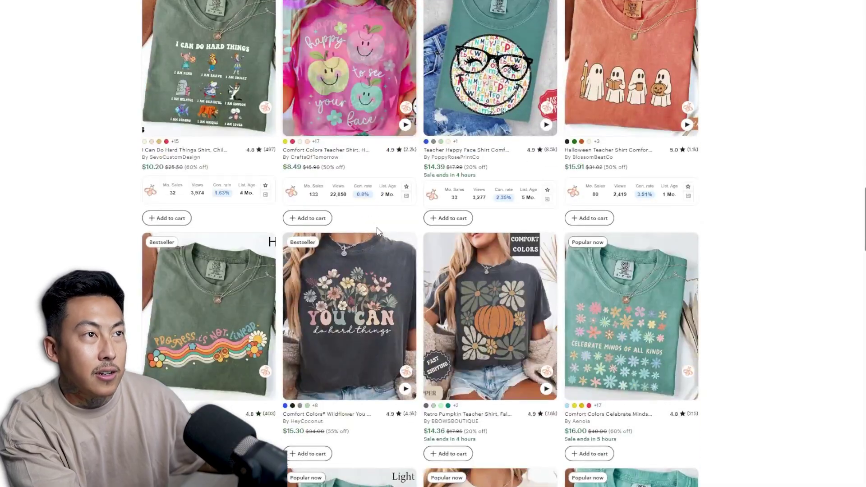
{"action": "scroll", "coordinate": [385, 230], "scroll_direction": "down", "scroll_amount": 1}
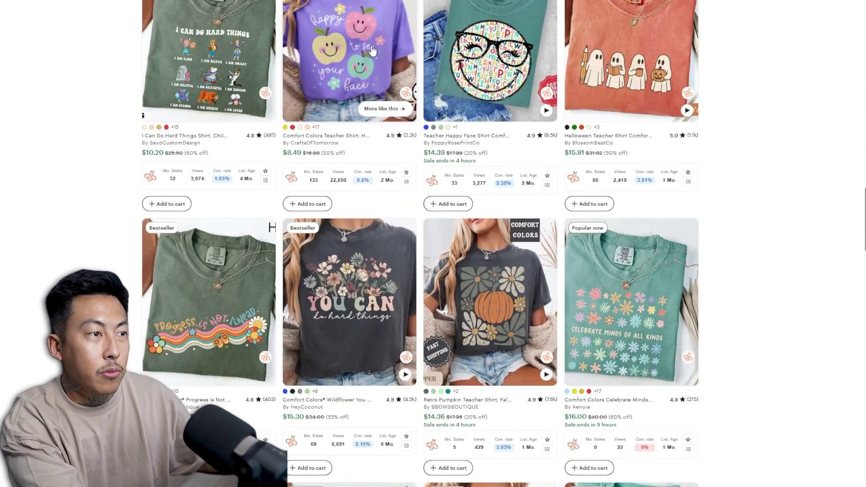
{"action": "left_click", "coordinate": [372, 51]}
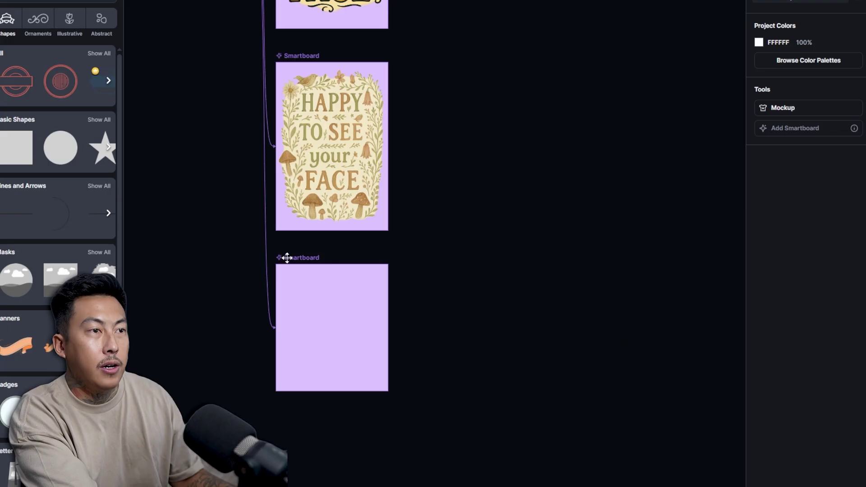
{"action": "left_click", "coordinate": [299, 258]}
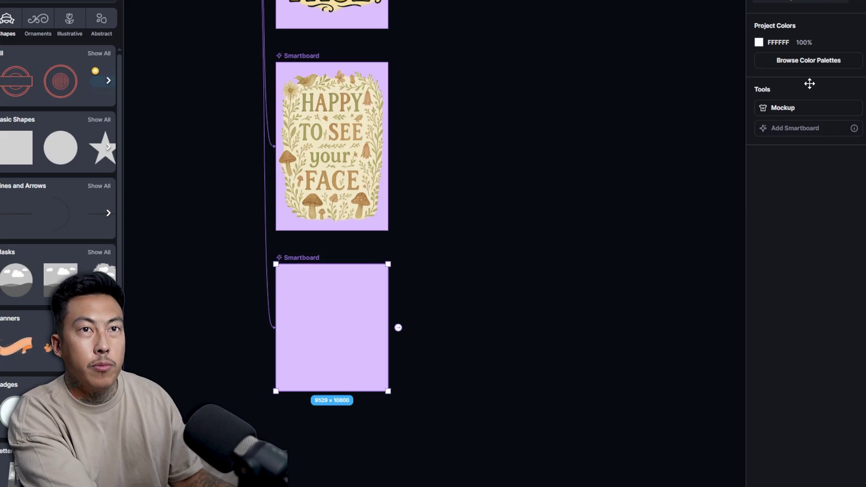
Step: Paste the soft retro pastel, flat vector prompt into the third Smartboard and generate it with a 2:3 aspect ratio
{"action": "key", "text": "ctrl+v"}
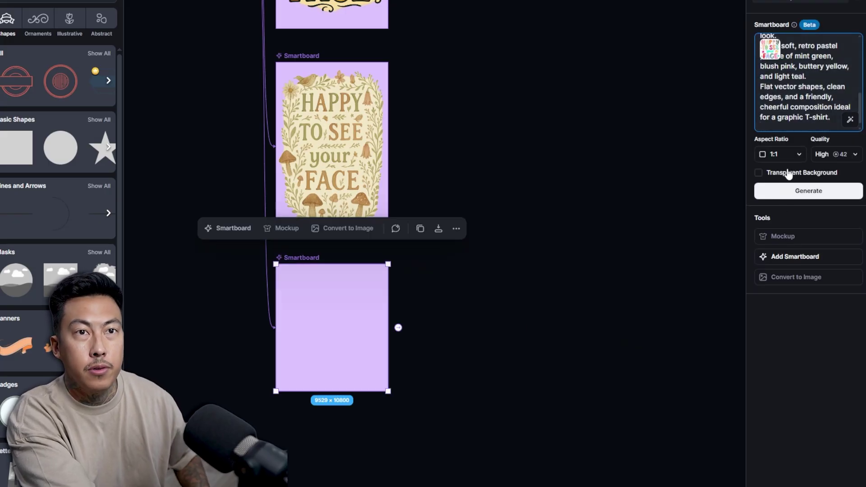
{"action": "left_click", "coordinate": [782, 154]}
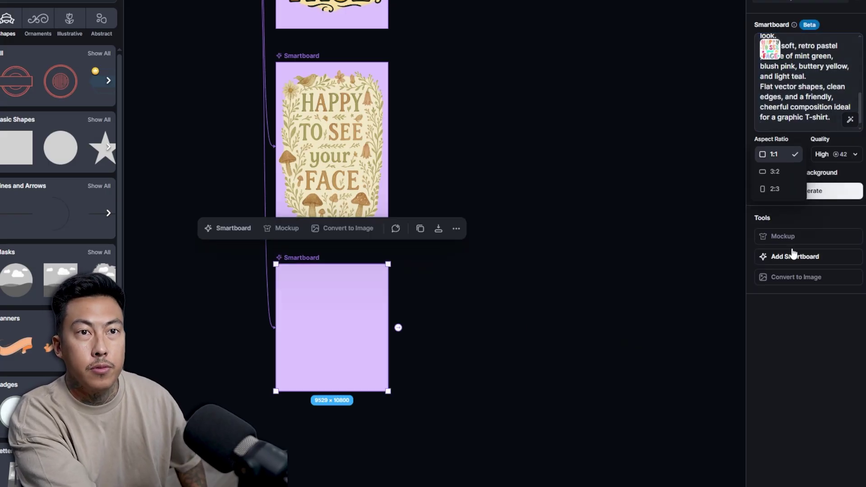
{"action": "left_click", "coordinate": [788, 190]}
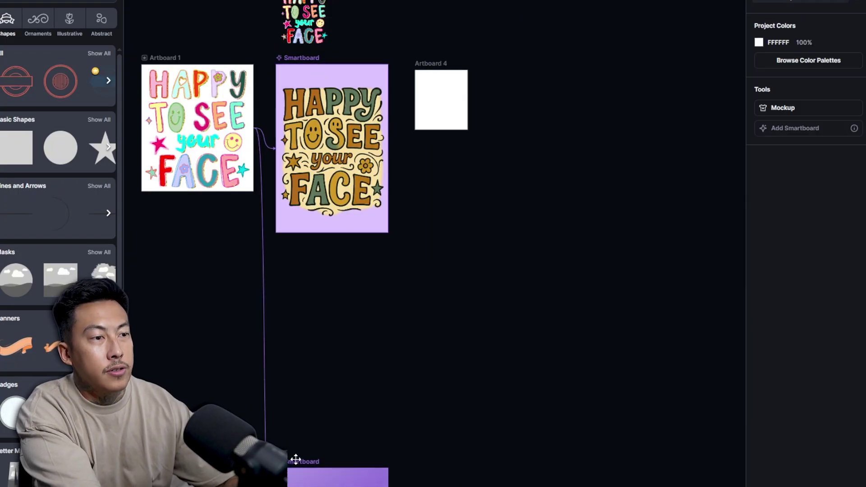
Step: Remove the cottagecore Smartboard and move the pastel one up directly below the retro variation
{"action": "left_click_drag", "start_coordinate": [295, 460], "coordinate": [290, 246]}
{"action": "left_click", "coordinate": [500, 233]}
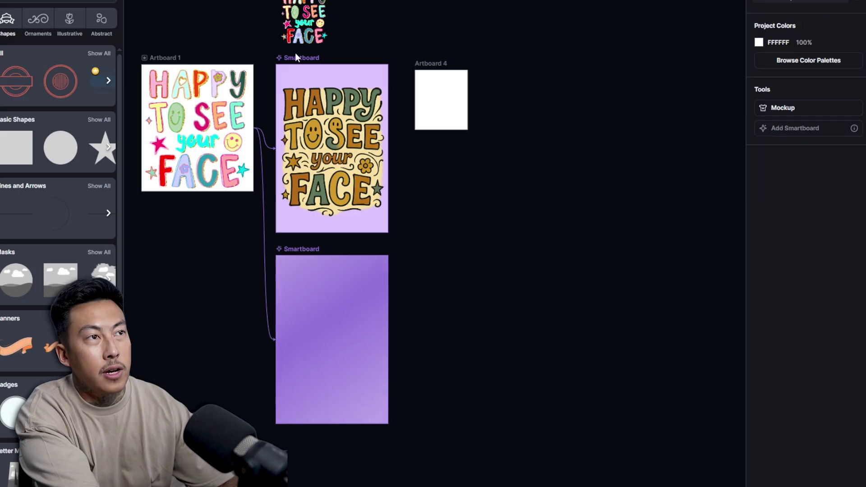
Step: Convert the retro Smartboard design to an image and place it in the empty space below Artboard 4
{"action": "left_click", "coordinate": [302, 58]}
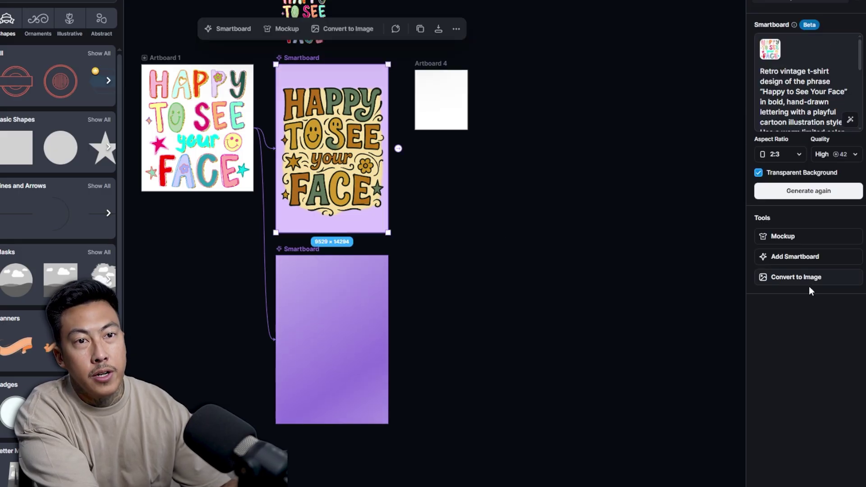
{"action": "left_click", "coordinate": [798, 277]}
{"action": "left_click_drag", "start_coordinate": [474, 158], "coordinate": [542, 221]}
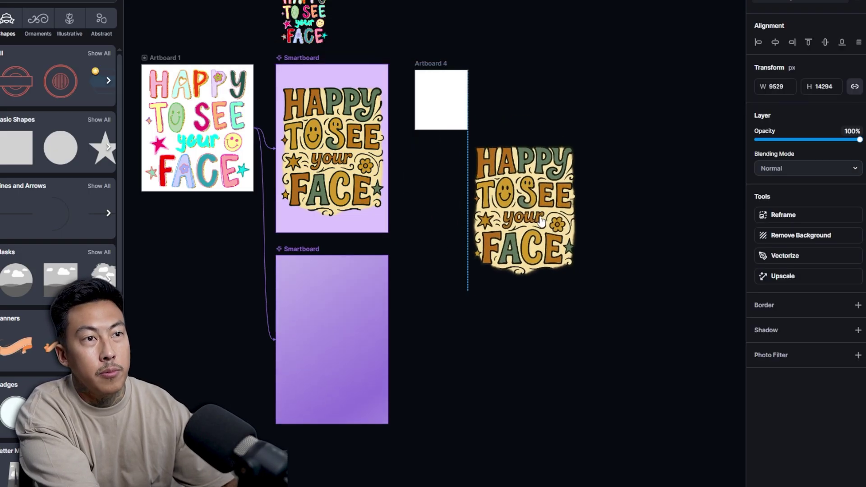
Step: Remove the background from the retro design image, then scale it to about 3886 × 4838 px and centre it on Artboard 4
{"action": "left_click", "coordinate": [784, 236]}
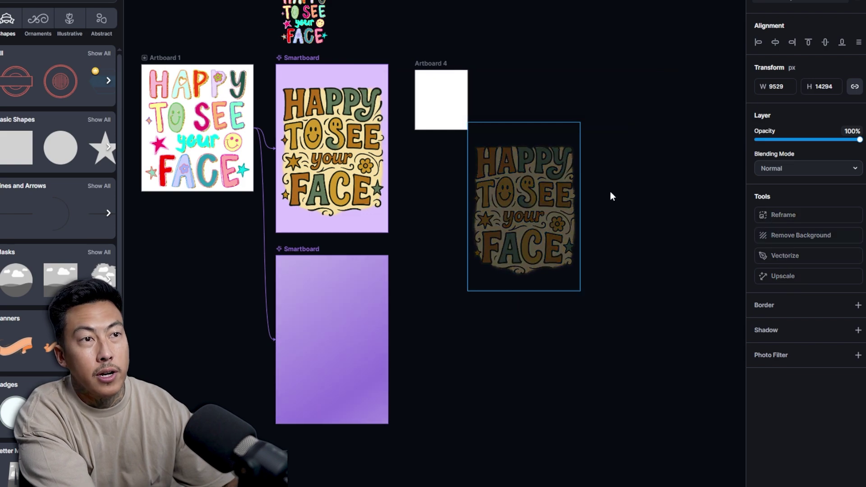
{"action": "left_click_drag", "start_coordinate": [553, 235], "coordinate": [481, 142]}
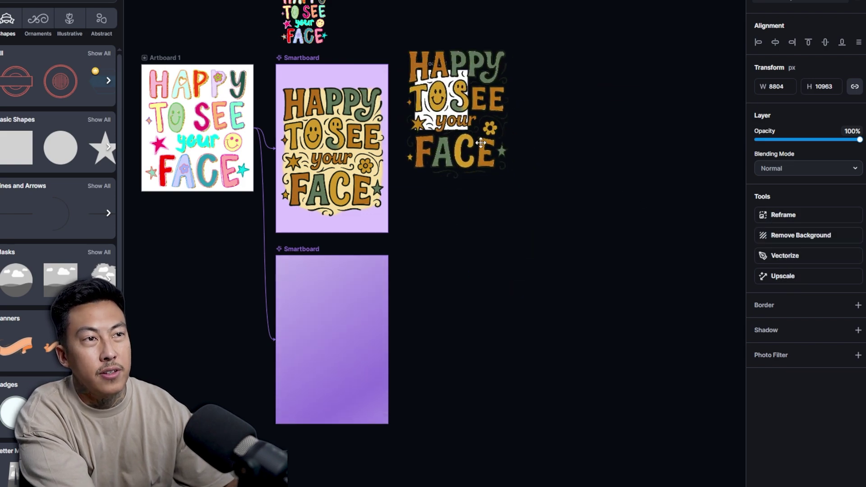
{"action": "scroll", "coordinate": [481, 143], "scroll_direction": "up", "scroll_amount": 5}
{"action": "left_click_drag", "start_coordinate": [584, 277], "coordinate": [412, 65]}
{"action": "left_click_drag", "start_coordinate": [379, 43], "coordinate": [413, 90]}
{"action": "scroll", "coordinate": [430, 158], "scroll_direction": "up", "scroll_amount": 7}
{"action": "scroll", "coordinate": [429, 161], "scroll_direction": "down", "scroll_amount": 3}
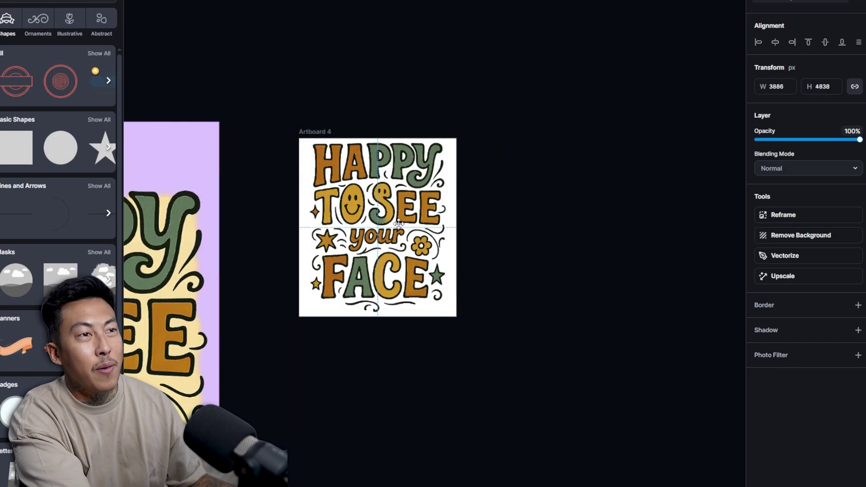
Step: Vectorize the retro design on Artboard 4
{"action": "left_click", "coordinate": [612, 263]}
{"action": "left_click", "coordinate": [411, 210]}
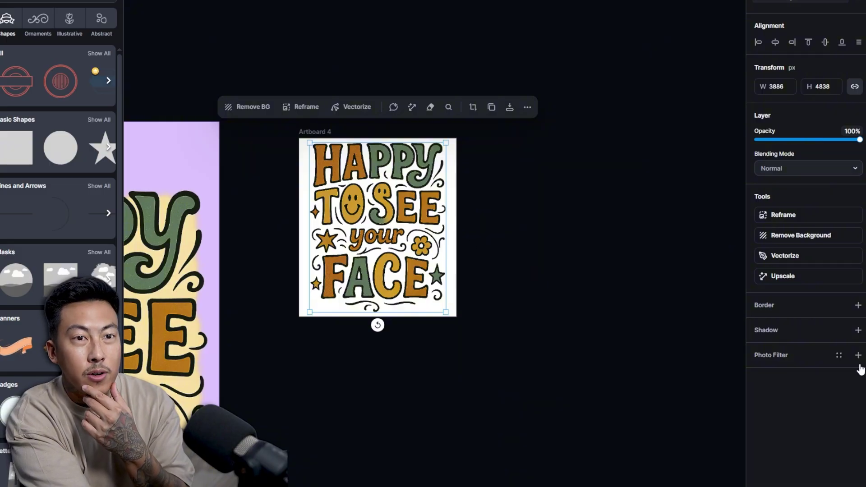
{"action": "left_click", "coordinate": [858, 355]}
{"action": "left_click", "coordinate": [857, 305]}
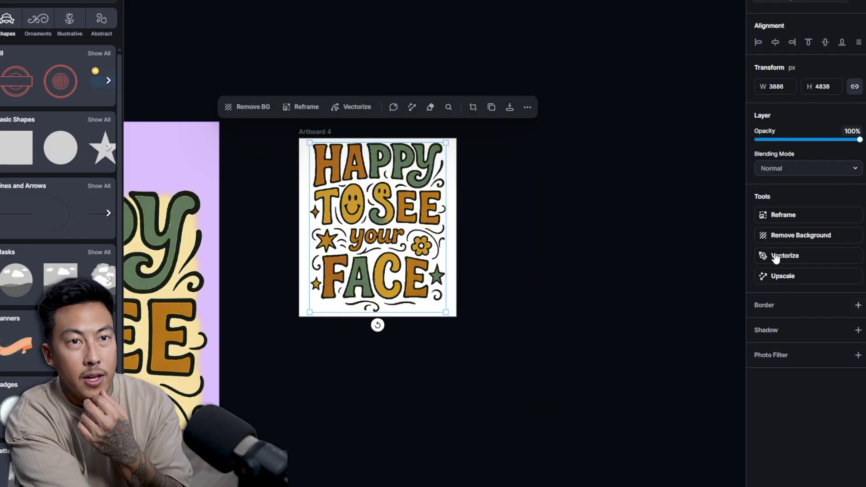
{"action": "left_click", "coordinate": [798, 262]}
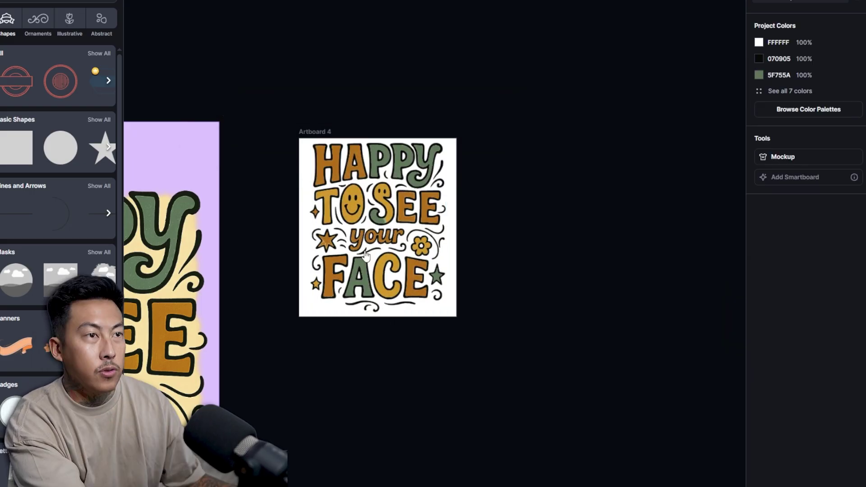
{"action": "left_click", "coordinate": [331, 206]}
Step: Place the original multicolour lettering image beside Artboard 4 and vectorize it with 9 colors
{"action": "scroll", "coordinate": [375, 259], "scroll_direction": "down", "scroll_amount": 5}
{"action": "left_click_drag", "start_coordinate": [375, 259], "coordinate": [343, 255]}
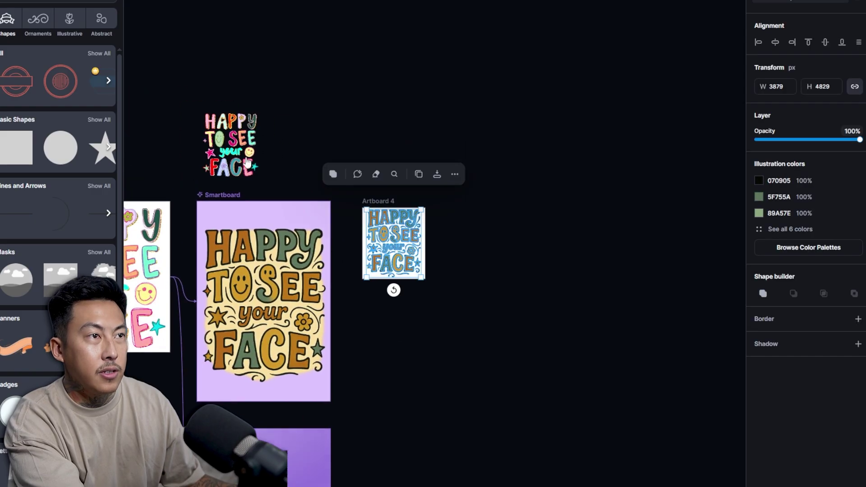
{"action": "left_click_drag", "start_coordinate": [240, 151], "coordinate": [469, 252]}
{"action": "scroll", "coordinate": [469, 251], "scroll_direction": "up", "scroll_amount": 5}
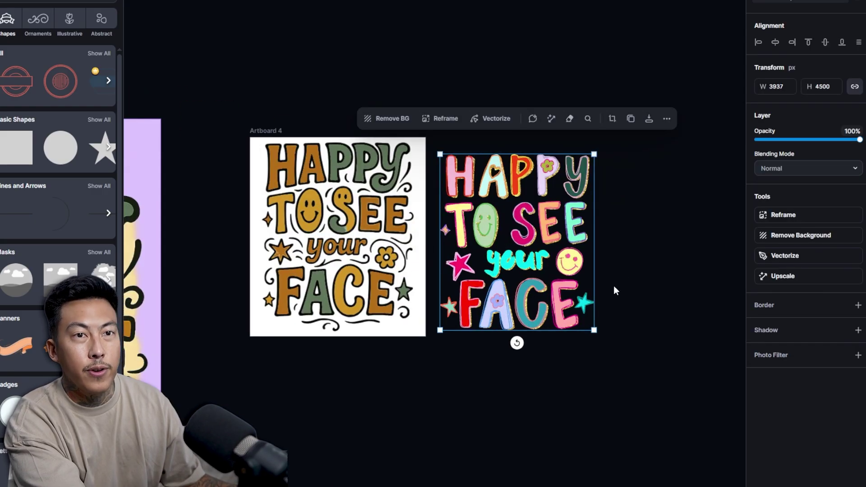
{"action": "left_click", "coordinate": [763, 258]}
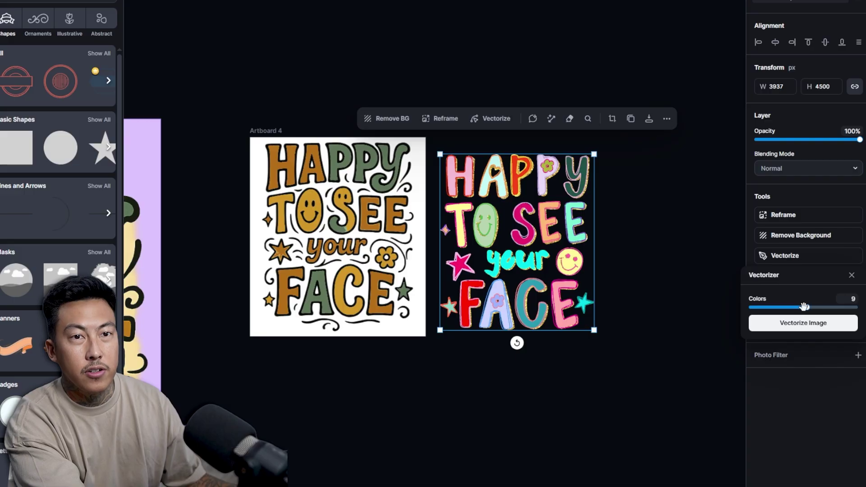
{"action": "left_click", "coordinate": [804, 324]}
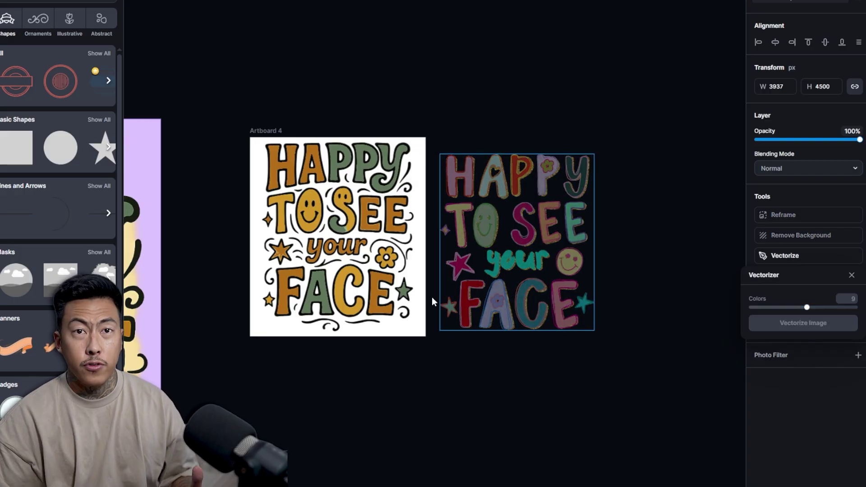
{"action": "left_click", "coordinate": [298, 173]}
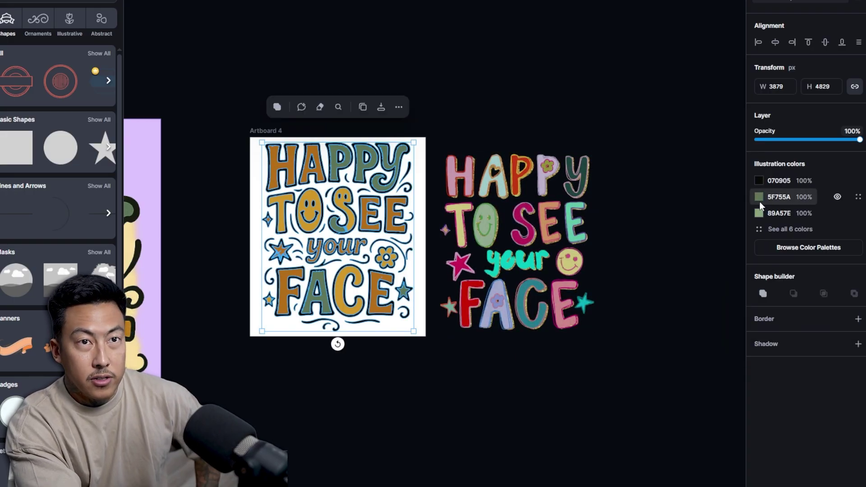
{"action": "left_click", "coordinate": [759, 196]}
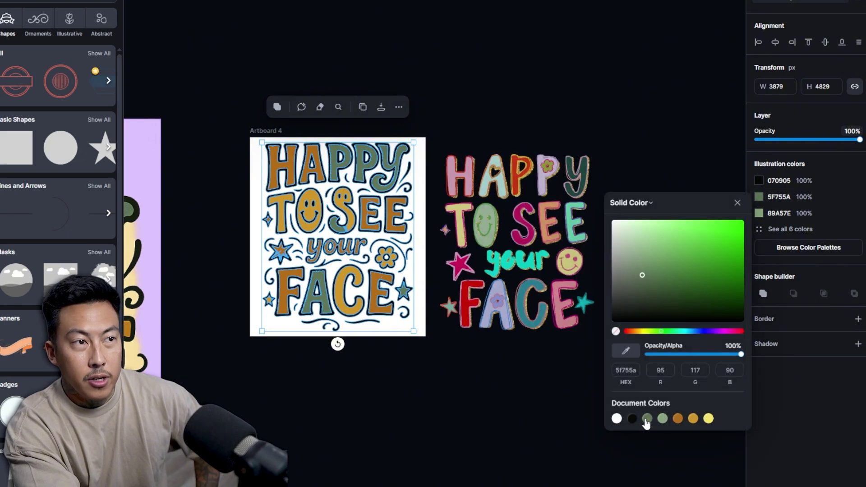
{"action": "left_click", "coordinate": [508, 388]}
{"action": "left_click", "coordinate": [513, 229]}
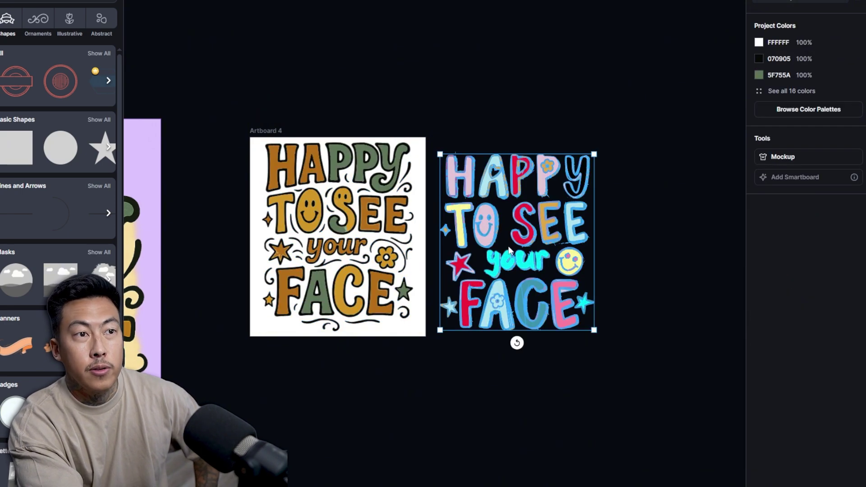
{"action": "left_click", "coordinate": [270, 131]}
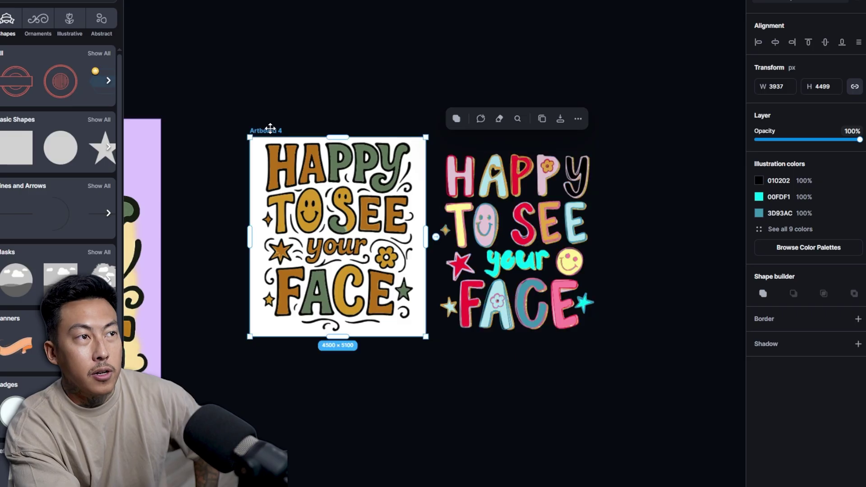
Step: Recolor both greens of the retro design, 5F755A and 89A57E, to the red F11D39 from the document colors
{"action": "left_click", "coordinate": [325, 213]}
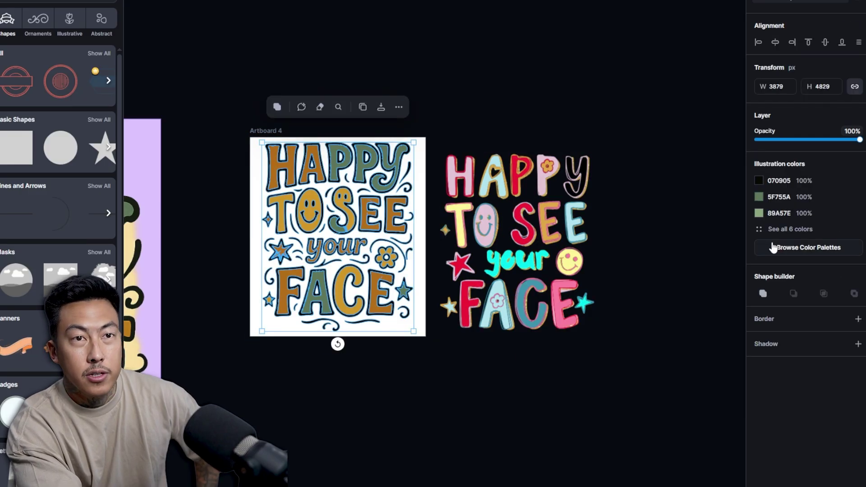
{"action": "left_click", "coordinate": [762, 230]}
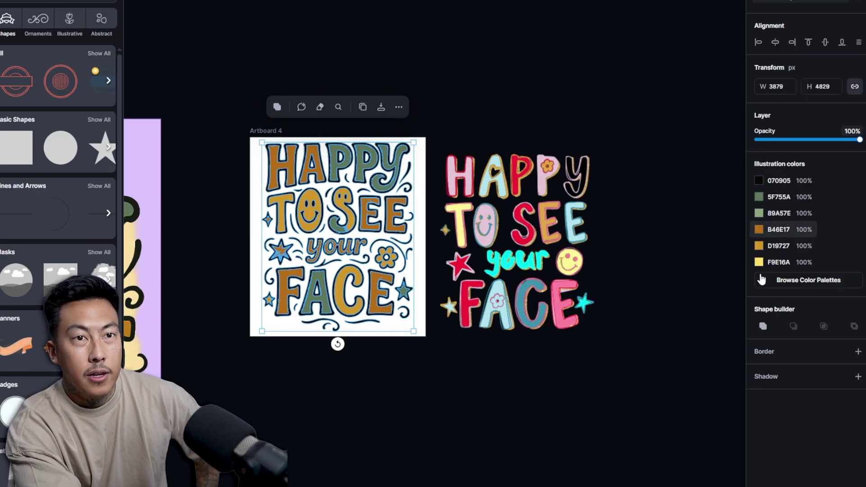
{"action": "left_click", "coordinate": [760, 197]}
{"action": "left_click", "coordinate": [739, 419]}
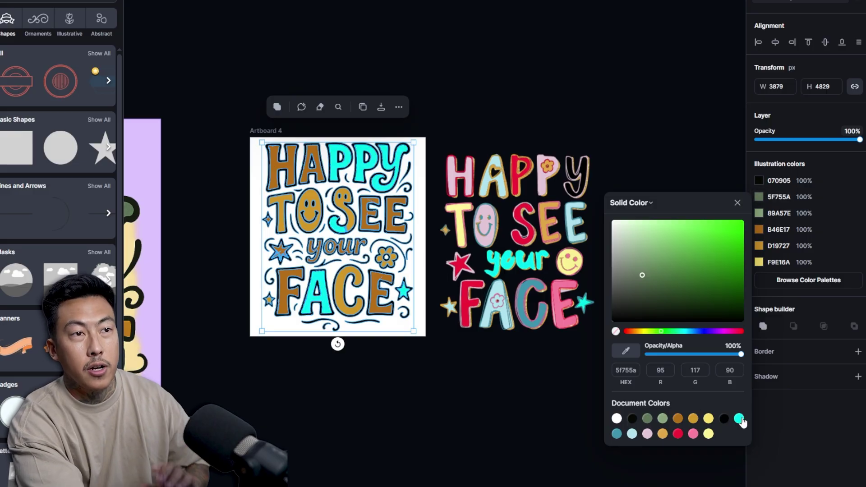
{"action": "left_click", "coordinate": [677, 434]}
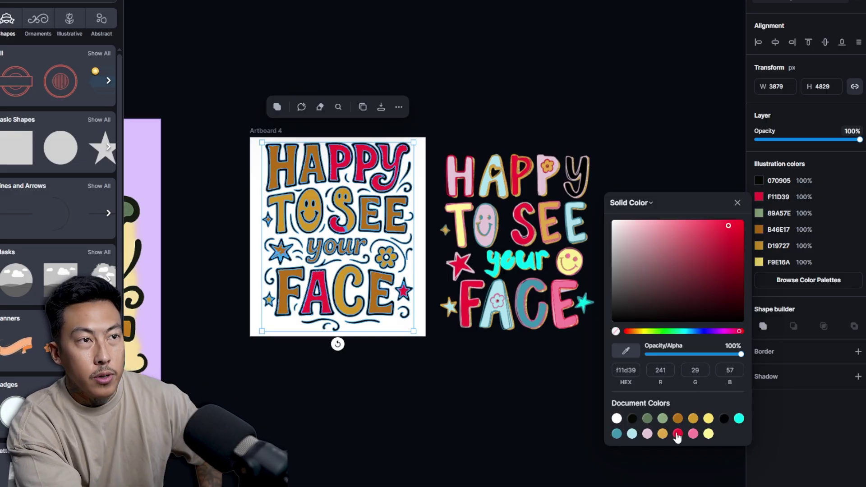
{"action": "left_click", "coordinate": [761, 216]}
{"action": "left_click", "coordinate": [761, 214]}
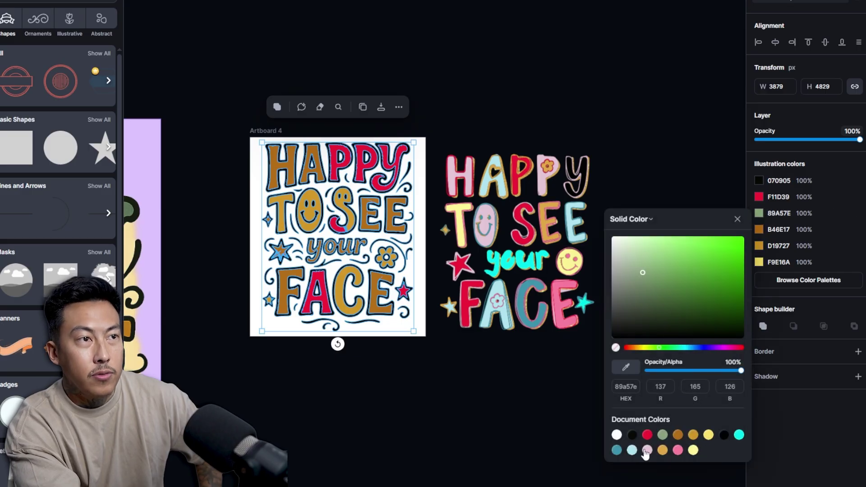
{"action": "left_click", "coordinate": [648, 434]}
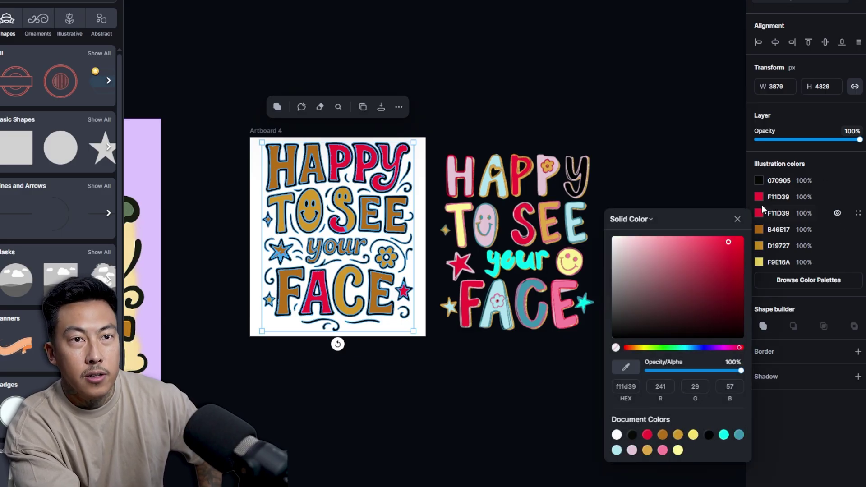
Step: Recolor the retro design's brown B46E17 to yellow F9E16A and its gold D19727 to pink F97E9E
{"action": "left_click", "coordinate": [760, 229]}
{"action": "left_click", "coordinate": [724, 451]}
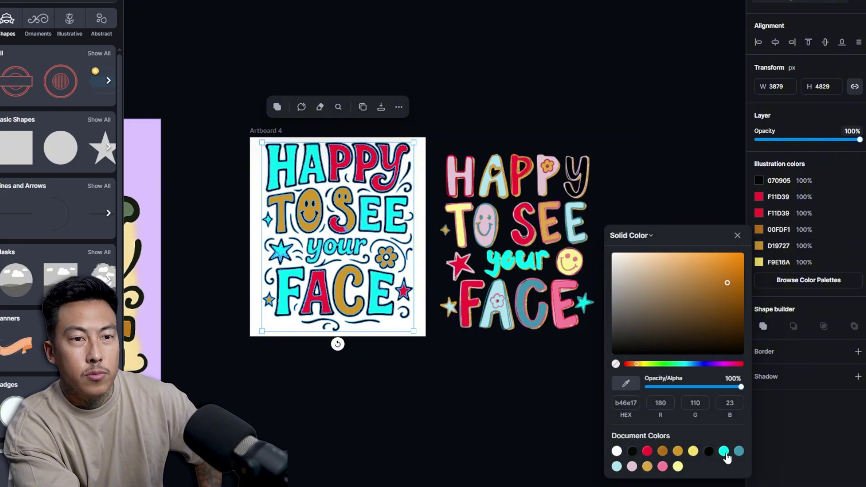
{"action": "left_click", "coordinate": [694, 452]}
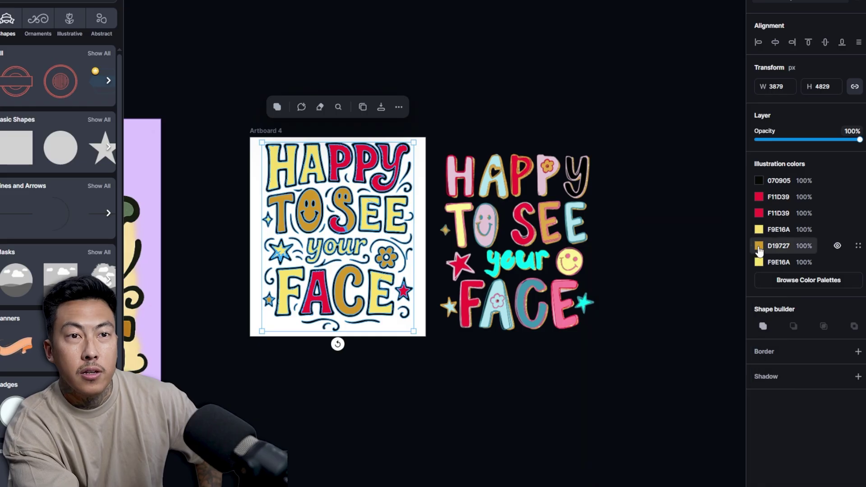
{"action": "left_click", "coordinate": [760, 246]}
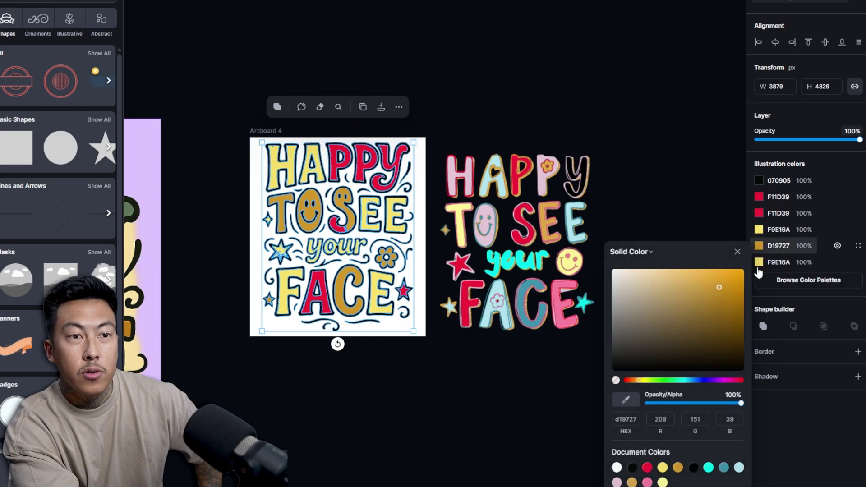
{"action": "left_click", "coordinate": [648, 482]}
{"action": "left_click", "coordinate": [761, 265]}
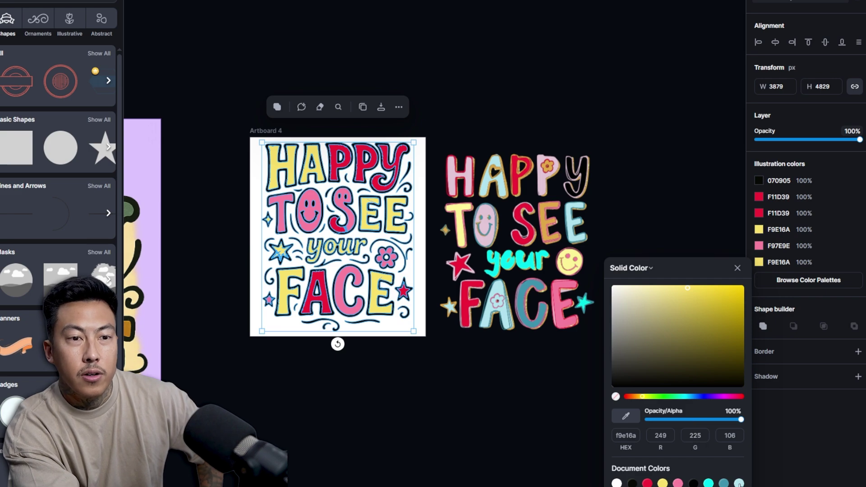
{"action": "left_click", "coordinate": [487, 449]}
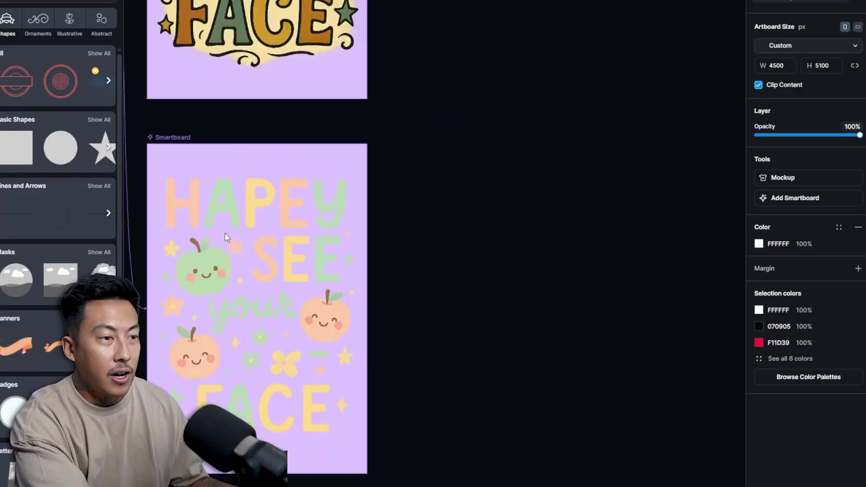
Step: Convert the pastel smiling apples Smartboard design to an image
{"action": "scroll", "coordinate": [253, 203], "scroll_direction": "down", "scroll_amount": 3}
{"action": "left_click", "coordinate": [357, 236]}
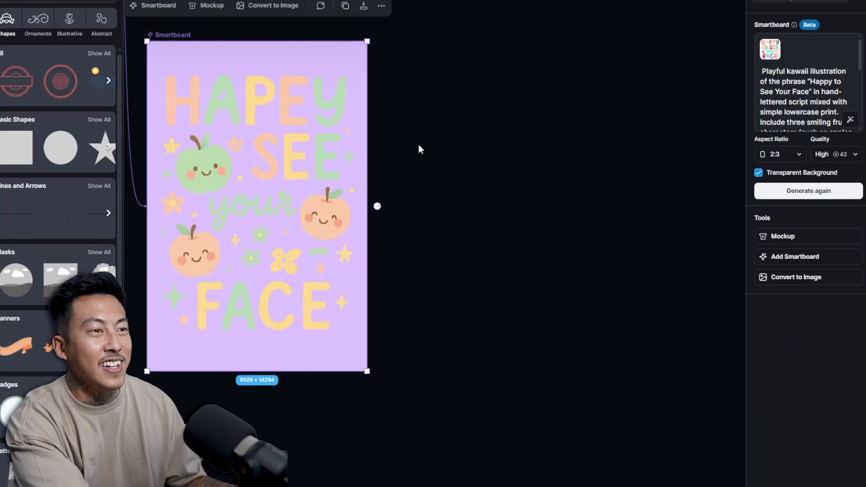
{"action": "scroll", "coordinate": [404, 106], "scroll_direction": "up", "scroll_amount": 4}
{"action": "scroll", "coordinate": [312, 297], "scroll_direction": "down", "scroll_amount": 2}
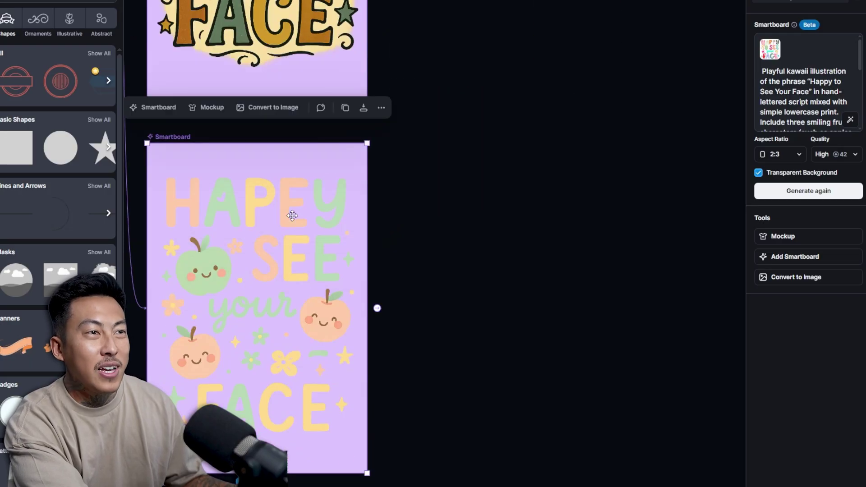
{"action": "scroll", "coordinate": [285, 217], "scroll_direction": "down", "scroll_amount": 1}
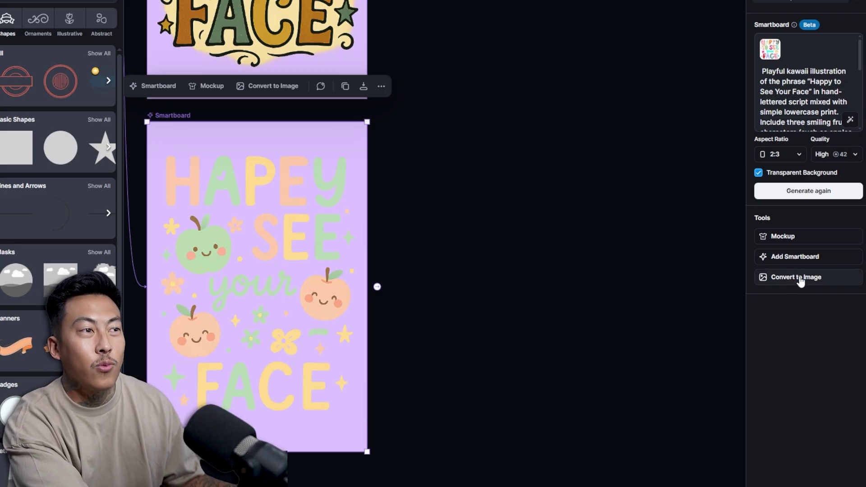
{"action": "left_click", "coordinate": [793, 278]}
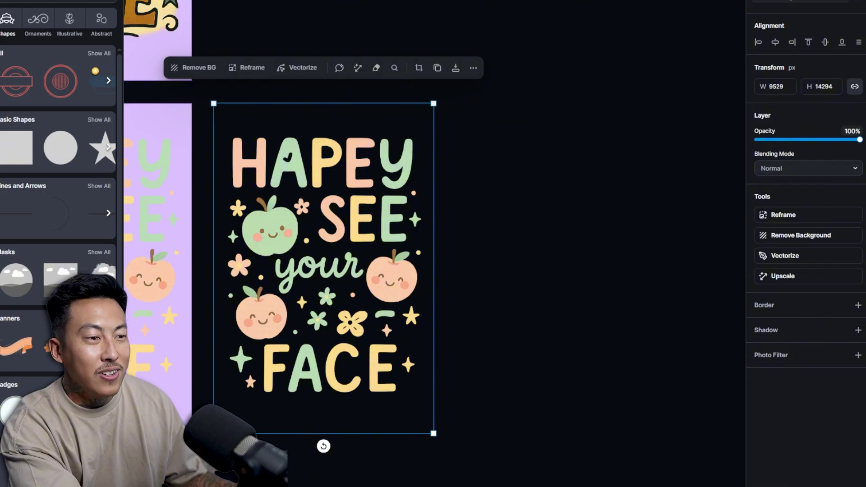
Step: Add a new artboard beside the apples image and set its size to 4500 × 5100 px
{"action": "left_click", "coordinate": [462, 142]}
{"action": "left_click", "coordinate": [452, 137]}
{"action": "left_click", "coordinate": [775, 66]}
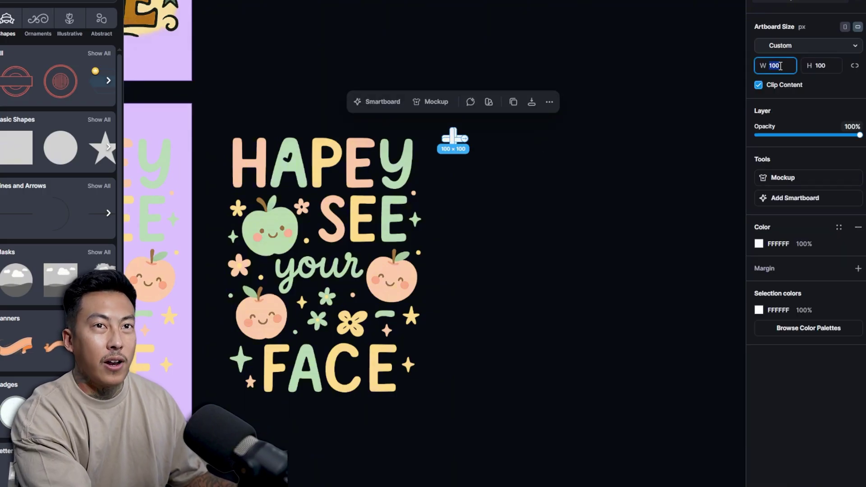
{"action": "type", "text": "4500"}
{"action": "key", "text": "Tab"}
{"action": "type", "text": "5100"}
{"action": "key", "text": "Return"}
Step: Move the apples image onto Artboard 5, scale it to about 3998 × 5997 px and centre it there
{"action": "left_click_drag", "start_coordinate": [345, 227], "coordinate": [546, 234]}
{"action": "left_click_drag", "start_coordinate": [636, 441], "coordinate": [480, 207]}
{"action": "left_click_drag", "start_coordinate": [464, 168], "coordinate": [514, 192]}
{"action": "scroll", "coordinate": [531, 194], "scroll_direction": "up", "scroll_amount": 10}
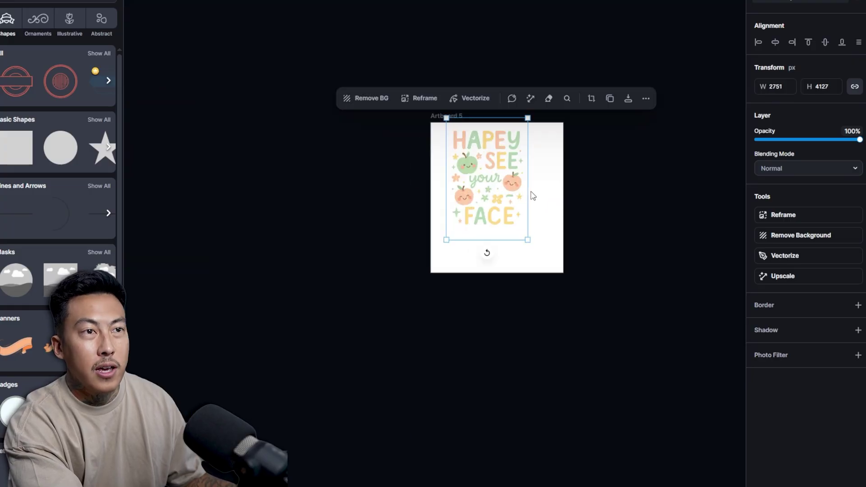
{"action": "scroll", "coordinate": [492, 176], "scroll_direction": "down", "scroll_amount": 2}
{"action": "left_click_drag", "start_coordinate": [532, 320], "coordinate": [636, 477]}
{"action": "left_click_drag", "start_coordinate": [570, 236], "coordinate": [546, 209]}
{"action": "scroll", "coordinate": [558, 199], "scroll_direction": "down", "scroll_amount": 5}
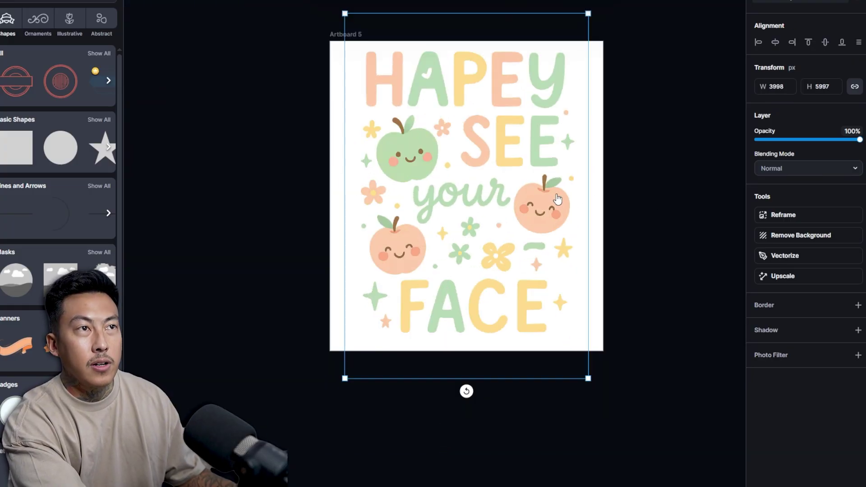
Step: Paste a duplicate of the apples design and place it in the empty space beside Artboard 5
{"action": "key", "text": "ctrl+v"}
{"action": "left_click_drag", "start_coordinate": [558, 199], "coordinate": [346, 160]}
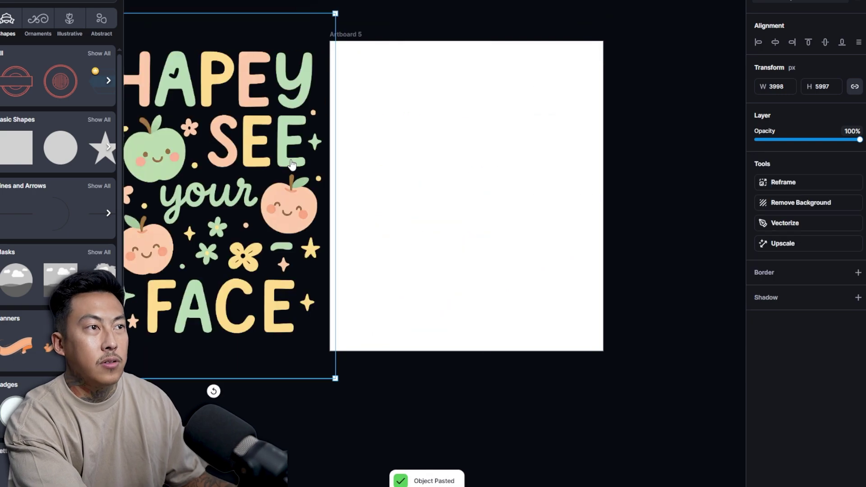
{"action": "left_click", "coordinate": [697, 117]}
Step: Erase the wrong letter E from the word HAPEY in the apples image on Artboard 5
{"action": "left_click", "coordinate": [508, 112]}
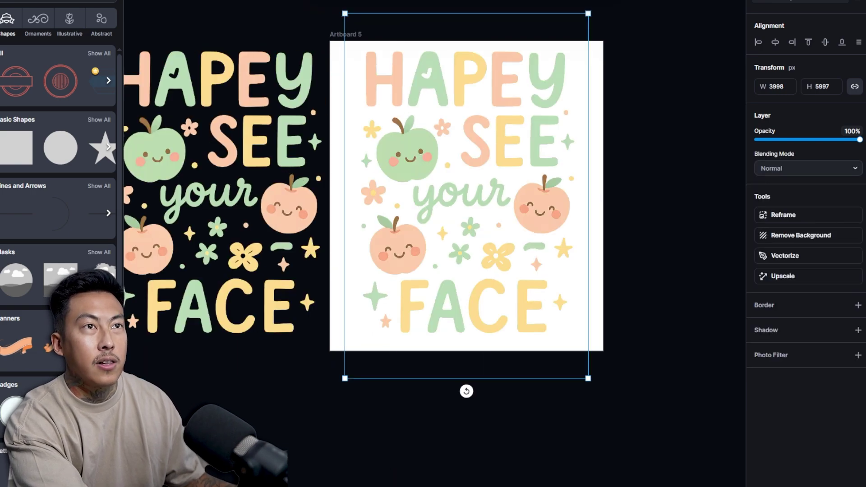
{"action": "key", "text": "e"}
{"action": "mouse_move", "coordinate": [492, 100]}
{"action": "left_mouse_down"}
{"action": "mouse_move", "coordinate": [512, 90]}
{"action": "mouse_move", "coordinate": [493, 69]}
{"action": "left_mouse_up"}
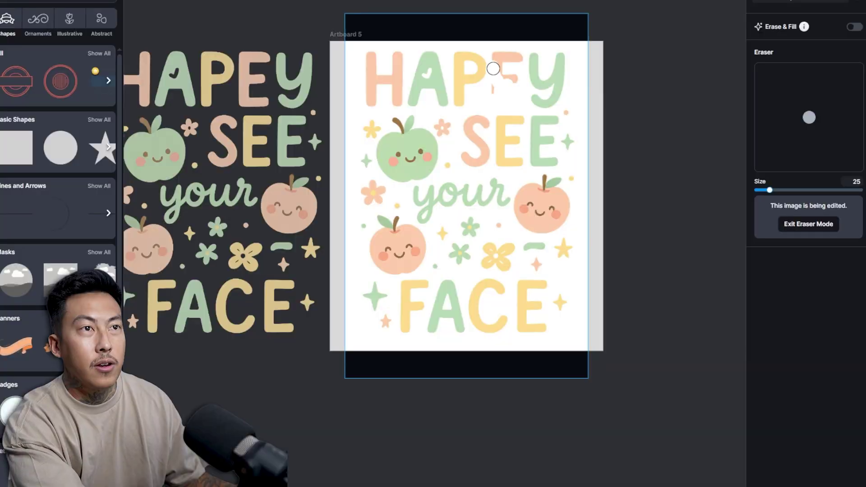
{"action": "key", "text": "ctrl+z"}
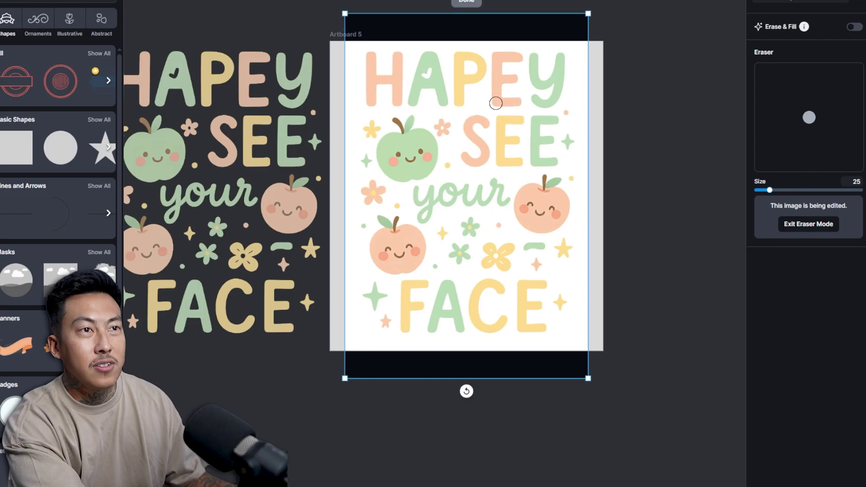
{"action": "mouse_move", "coordinate": [496, 103]}
{"action": "left_mouse_down"}
{"action": "mouse_move", "coordinate": [520, 102]}
{"action": "mouse_move", "coordinate": [501, 101]}
{"action": "left_mouse_up"}
{"action": "key", "text": "ctrl+z"}
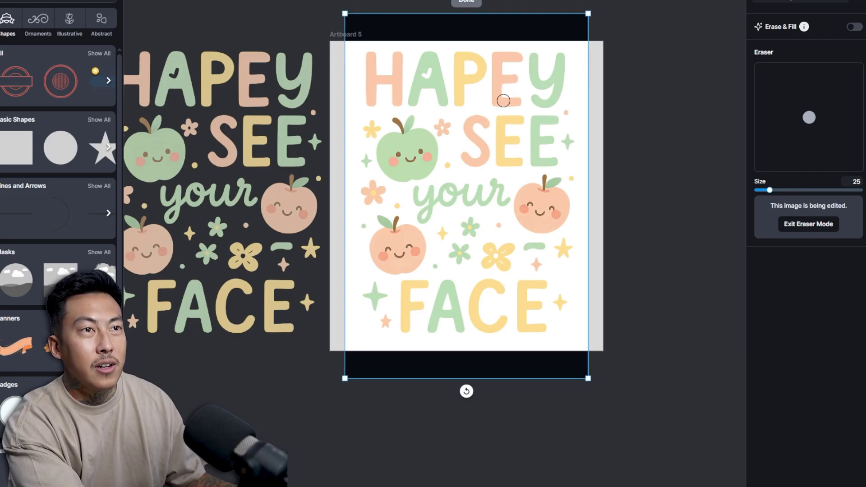
{"action": "scroll", "coordinate": [528, 93], "scroll_direction": "up", "scroll_amount": 5}
{"action": "mouse_move", "coordinate": [528, 93]}
{"action": "left_mouse_down"}
{"action": "mouse_move", "coordinate": [552, 125]}
{"action": "mouse_move", "coordinate": [607, 126]}
{"action": "left_mouse_up"}
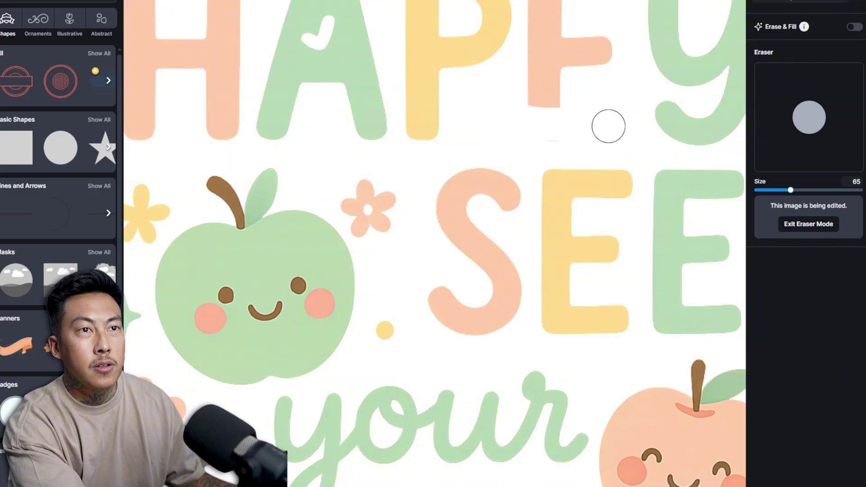
{"action": "left_click_drag", "start_coordinate": [770, 190], "coordinate": [807, 188]}
{"action": "left_click", "coordinate": [795, 227]}
{"action": "scroll", "coordinate": [319, 142], "scroll_direction": "down", "scroll_amount": 3}
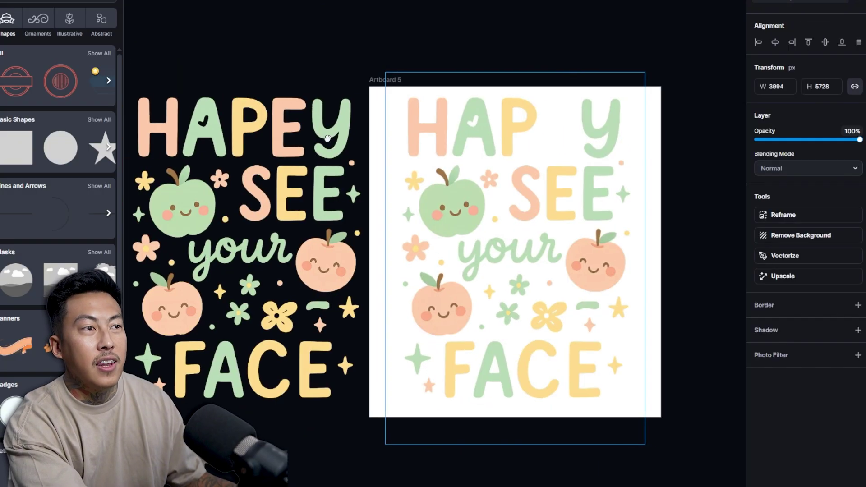
Step: Paste another duplicate of the unedited apples design and place it in the empty space on the far side of Artboard 5
{"action": "left_click", "coordinate": [294, 148]}
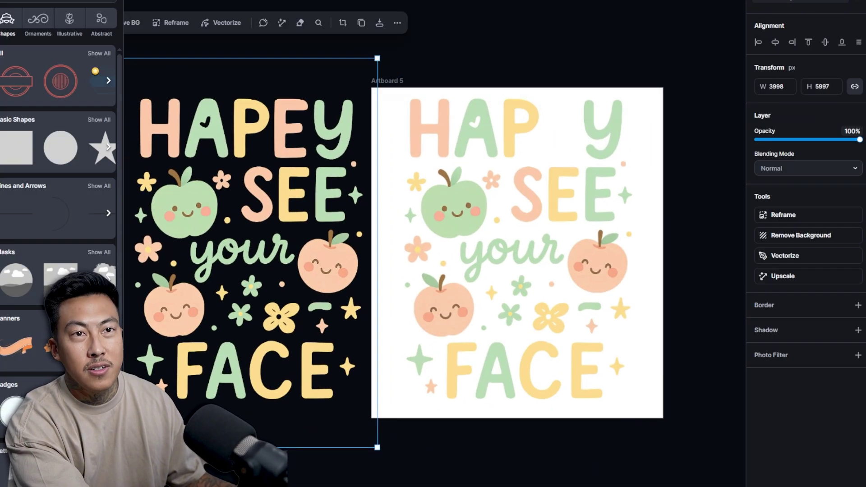
{"action": "scroll", "coordinate": [302, 214], "scroll_direction": "down", "scroll_amount": 2}
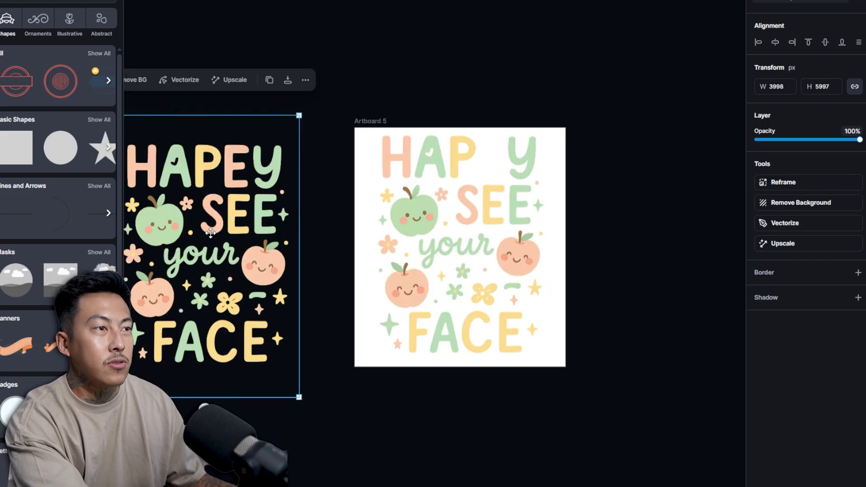
{"action": "key", "text": "ctrl+v"}
{"action": "left_click_drag", "start_coordinate": [210, 232], "coordinate": [678, 205]}
{"action": "left_click_drag", "start_coordinate": [678, 205], "coordinate": [462, 202]}
{"action": "scroll", "coordinate": [491, 209], "scroll_direction": "up", "scroll_amount": 4}
{"action": "scroll", "coordinate": [481, 33], "scroll_direction": "down", "scroll_amount": 1}
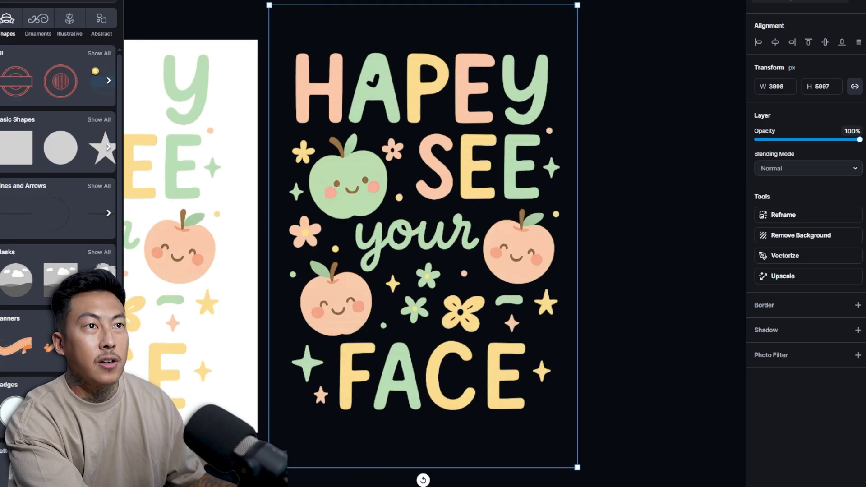
Step: Erase everything except the yellow letter P from the duplicated apples design, using an eraser size of 172
{"action": "key", "text": "e"}
{"action": "left_click_drag", "start_coordinate": [816, 190], "coordinate": [846, 189]}
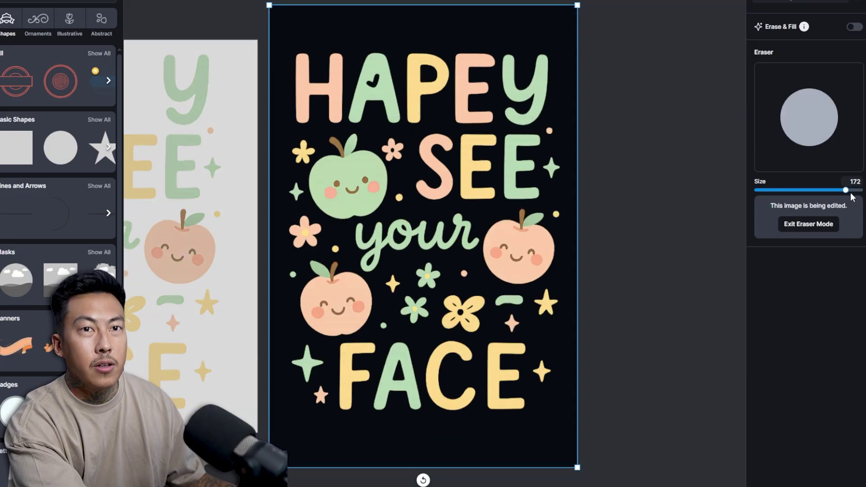
{"action": "mouse_move", "coordinate": [316, 374]}
{"action": "left_mouse_down"}
{"action": "mouse_move", "coordinate": [426, 391]}
{"action": "mouse_move", "coordinate": [431, 306]}
{"action": "mouse_move", "coordinate": [321, 181]}
{"action": "mouse_move", "coordinate": [343, 47]}
{"action": "mouse_move", "coordinate": [335, 113]}
{"action": "mouse_move", "coordinate": [538, 77]}
{"action": "mouse_move", "coordinate": [498, 62]}
{"action": "mouse_move", "coordinate": [478, 104]}
{"action": "left_mouse_up"}
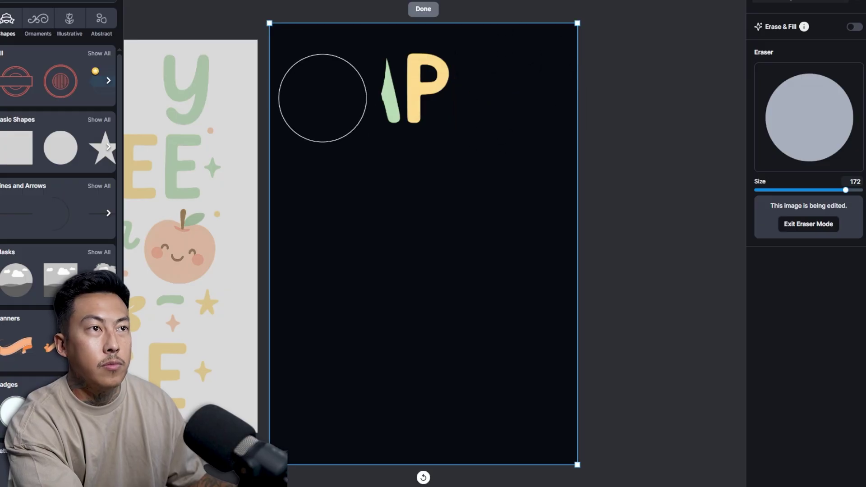
{"action": "left_click_drag", "start_coordinate": [321, 97], "coordinate": [358, 106]}
{"action": "left_click", "coordinate": [425, 10]}
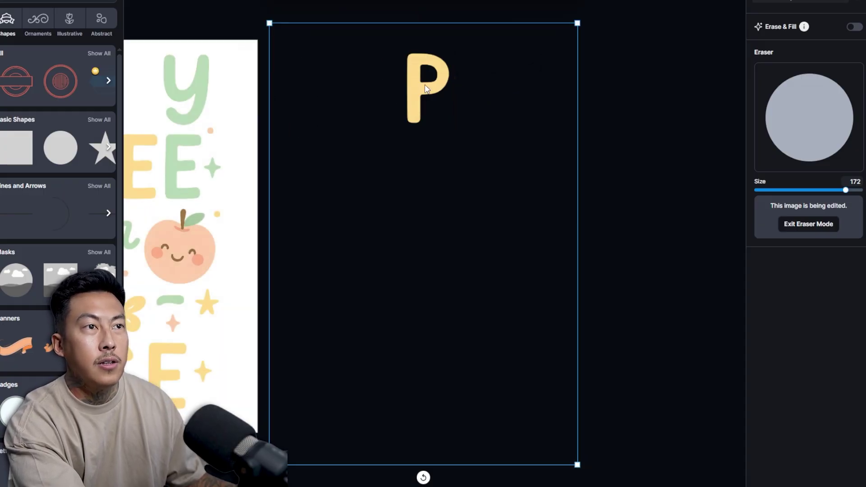
Step: Move the isolated P into the gap before the Y on Artboard 5 so the top word spells HAPPY
{"action": "scroll", "coordinate": [662, 86], "scroll_direction": "left", "scroll_amount": 5}
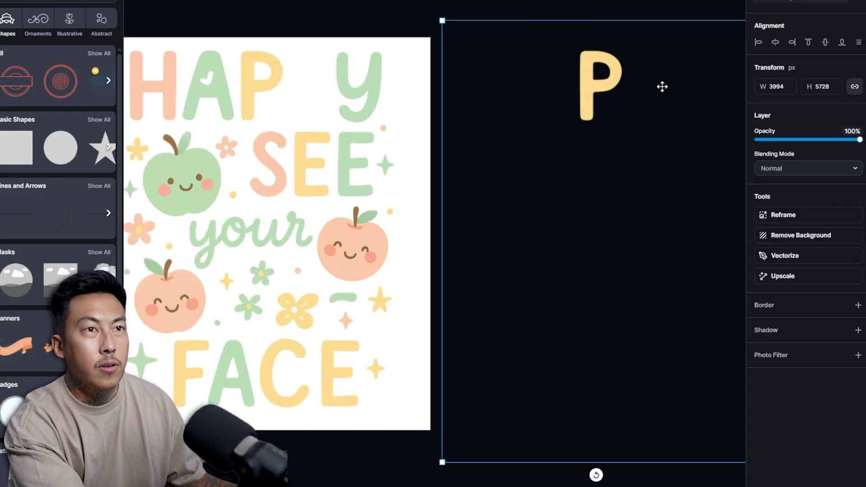
{"action": "right_click", "coordinate": [582, 77]}
{"action": "left_click_drag", "start_coordinate": [582, 77], "coordinate": [294, 81]}
{"action": "left_click", "coordinate": [557, 122]}
{"action": "scroll", "coordinate": [354, 230], "scroll_direction": "left", "scroll_amount": 4}
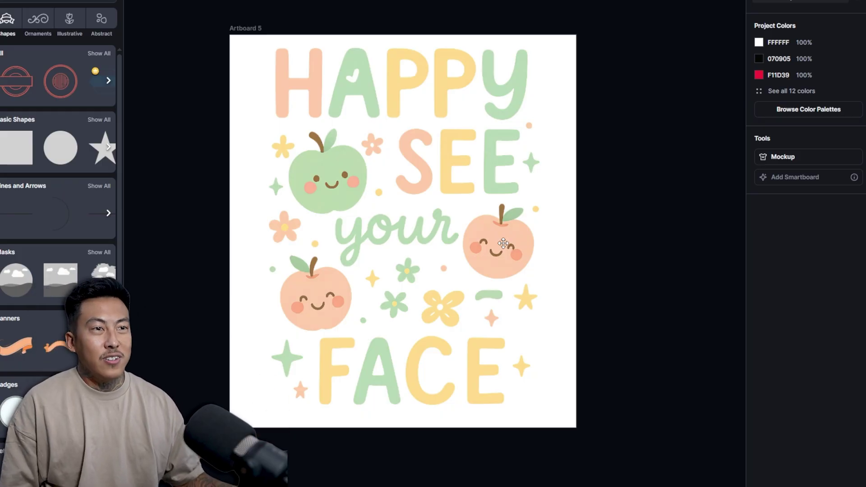
Step: Erase the green apple beside SEE from the Artboard 5 image with an eraser size of 96
{"action": "left_click", "coordinate": [416, 228]}
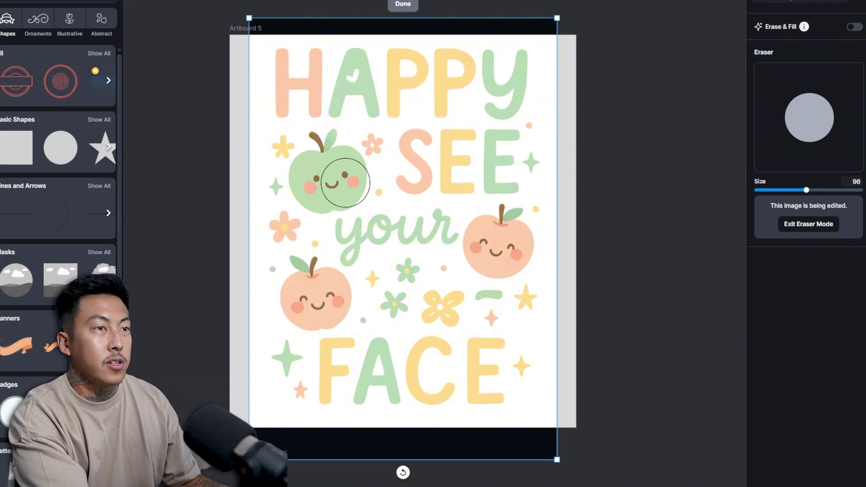
{"action": "mouse_move", "coordinate": [316, 193]}
{"action": "left_mouse_down"}
{"action": "mouse_move", "coordinate": [339, 185]}
{"action": "mouse_move", "coordinate": [342, 170]}
{"action": "mouse_move", "coordinate": [326, 149]}
{"action": "mouse_move", "coordinate": [309, 178]}
{"action": "left_mouse_up"}
{"action": "left_click", "coordinate": [407, 7]}
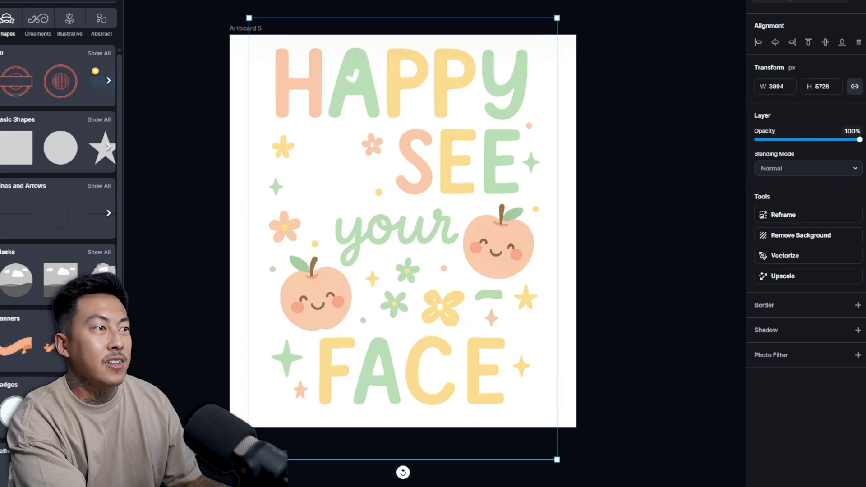
Step: Add a text object beside Artboard 5 and colour it B7D9B6, sampled from the green A in FACE
{"action": "left_click", "coordinate": [1, 51]}
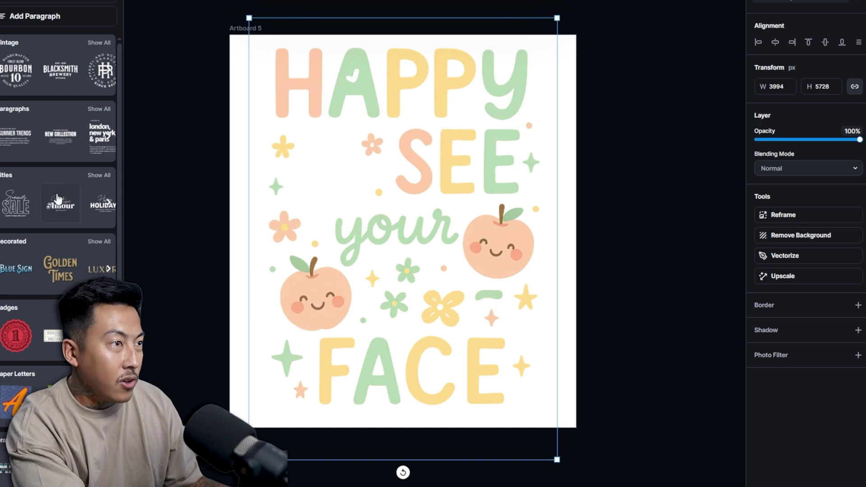
{"action": "left_click", "coordinate": [210, 140]}
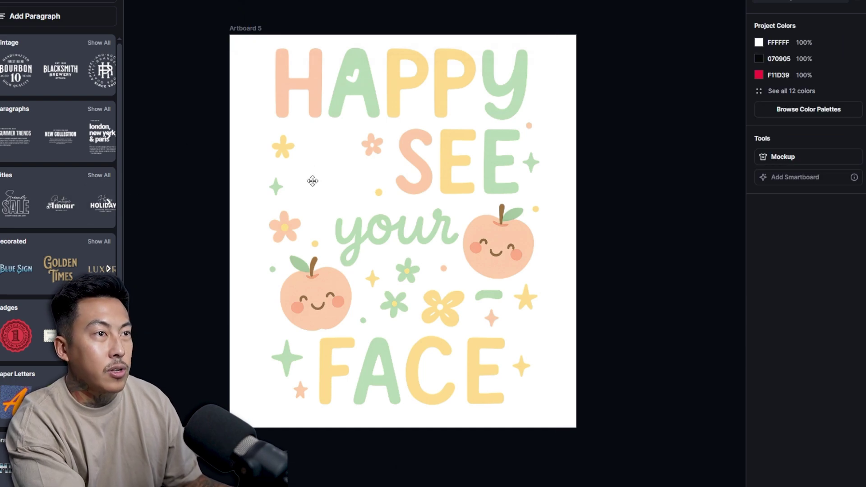
{"action": "left_click", "coordinate": [179, 133]}
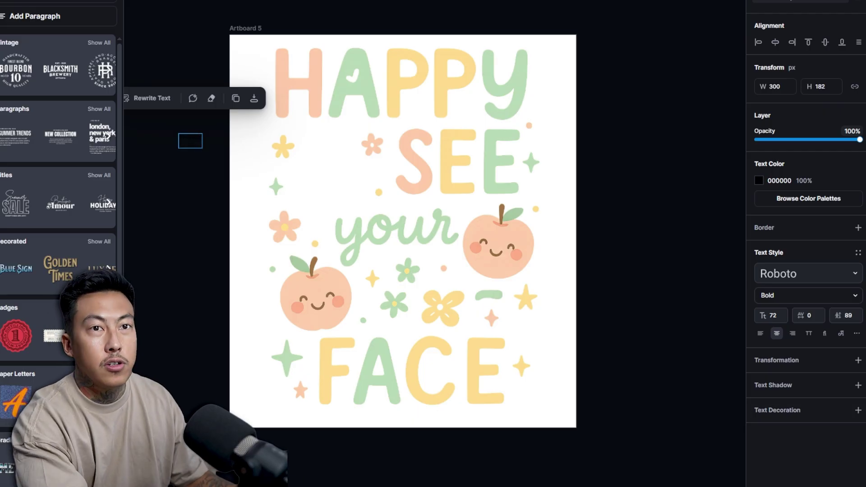
{"action": "left_click", "coordinate": [759, 181]}
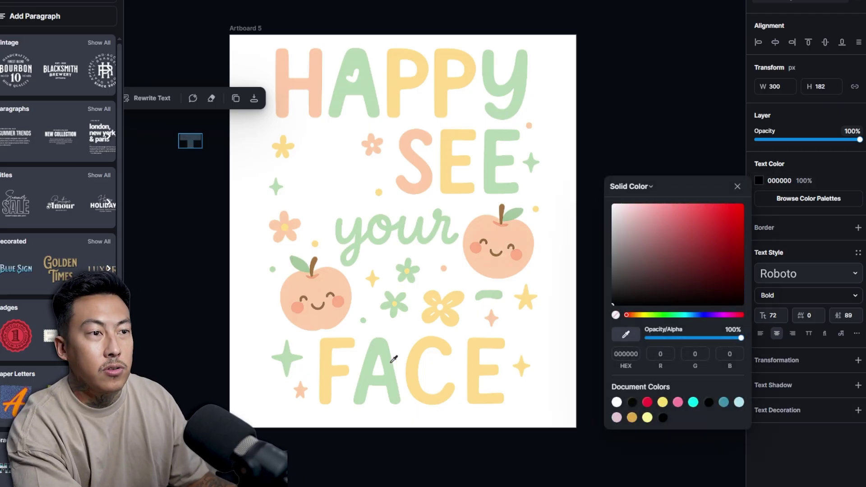
{"action": "left_click", "coordinate": [383, 351]}
Step: Set the new text's font size to 144, change its wording to "to" and scale it up to size 961
{"action": "left_click", "coordinate": [774, 317]}
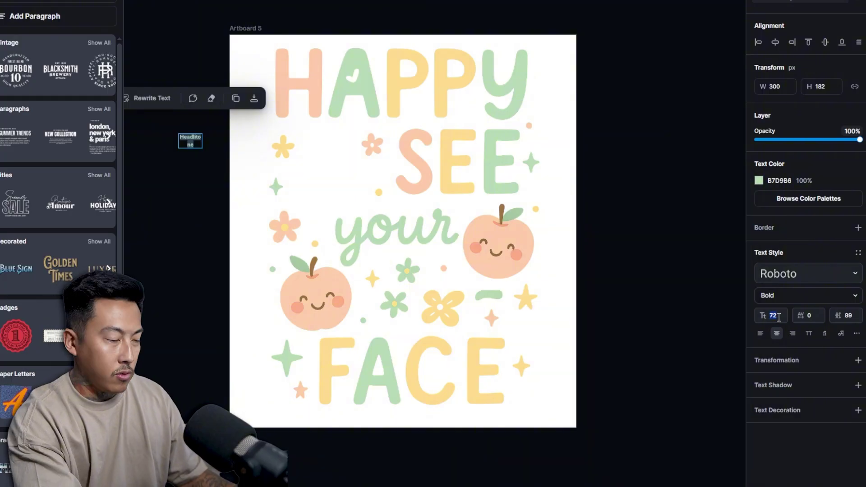
{"action": "type", "text": "144"}
{"action": "key", "text": "Return"}
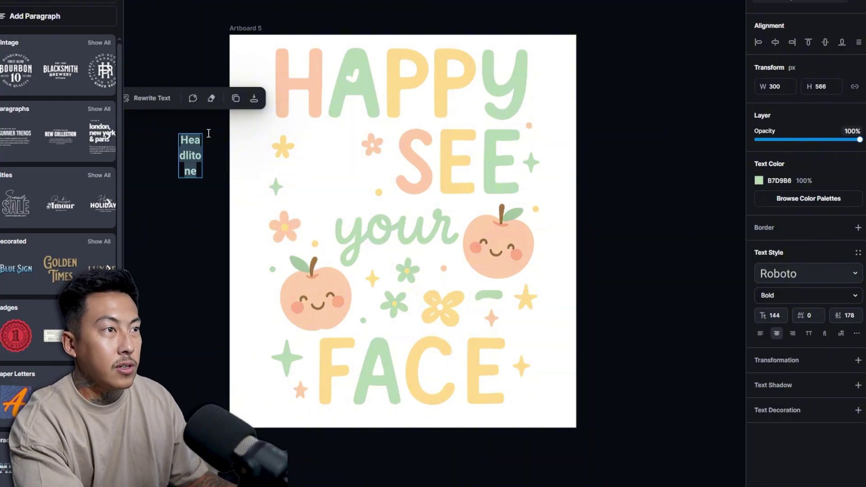
{"action": "type", "text": "to"}
Step: Search the fonts for "script" and set the "to" text in Authorized Signature after trying other script fonts
{"action": "left_click", "coordinate": [808, 274]}
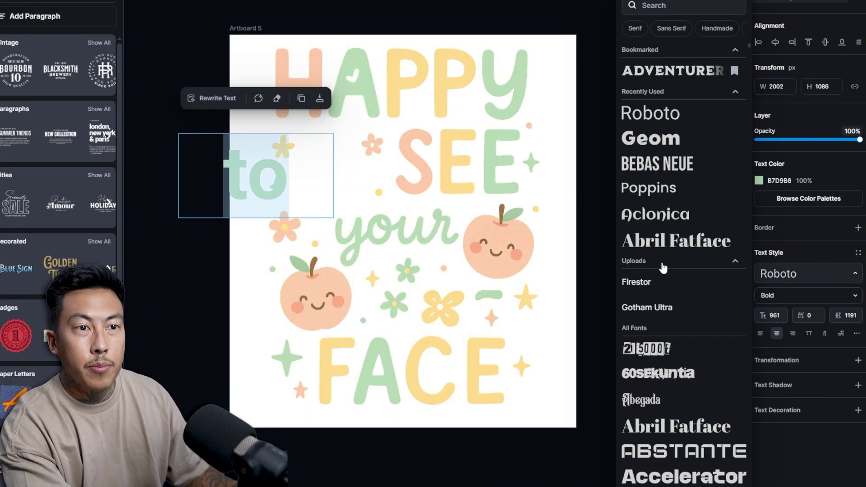
{"action": "type", "text": "schipt"}
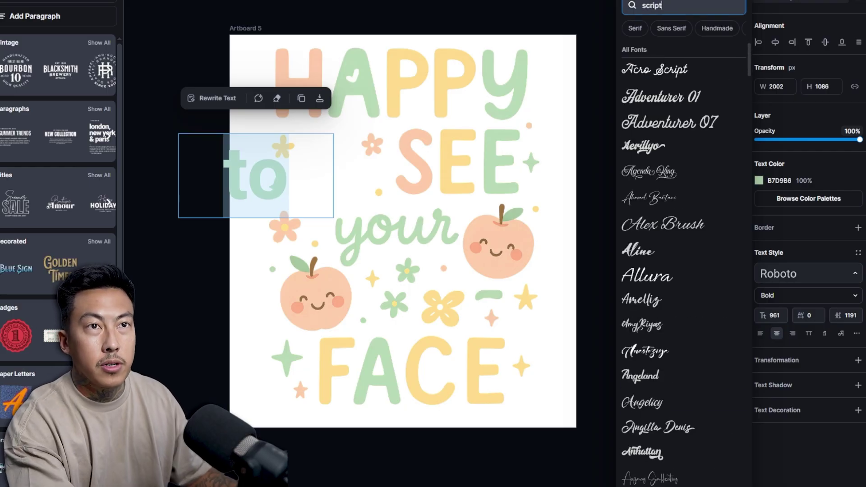
{"action": "left_click", "coordinate": [654, 69]}
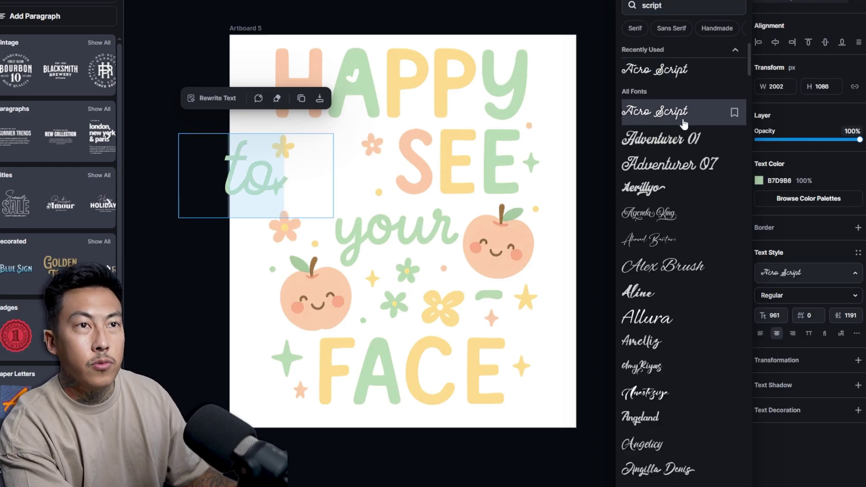
{"action": "scroll", "coordinate": [658, 265], "scroll_direction": "down", "scroll_amount": 2}
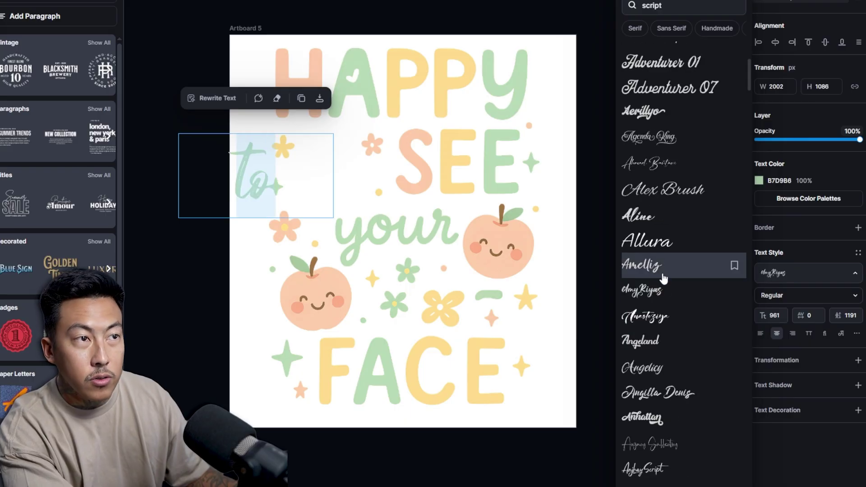
{"action": "scroll", "coordinate": [664, 279], "scroll_direction": "down", "scroll_amount": 5}
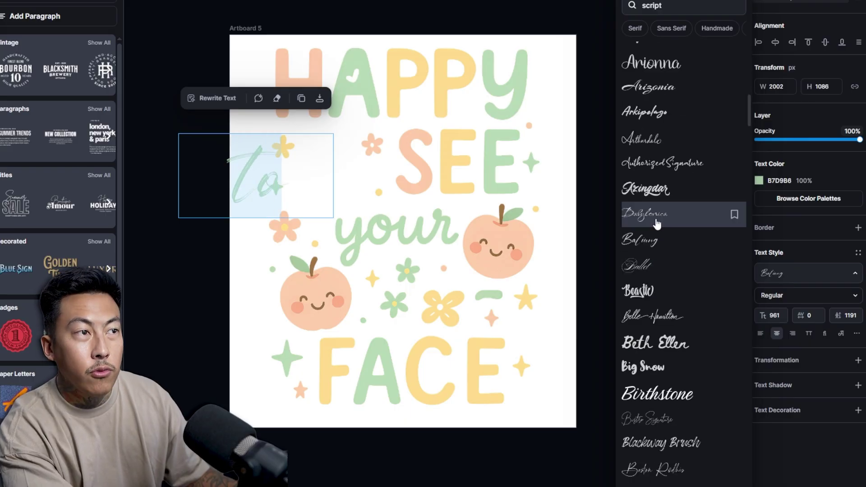
{"action": "left_click", "coordinate": [661, 172]}
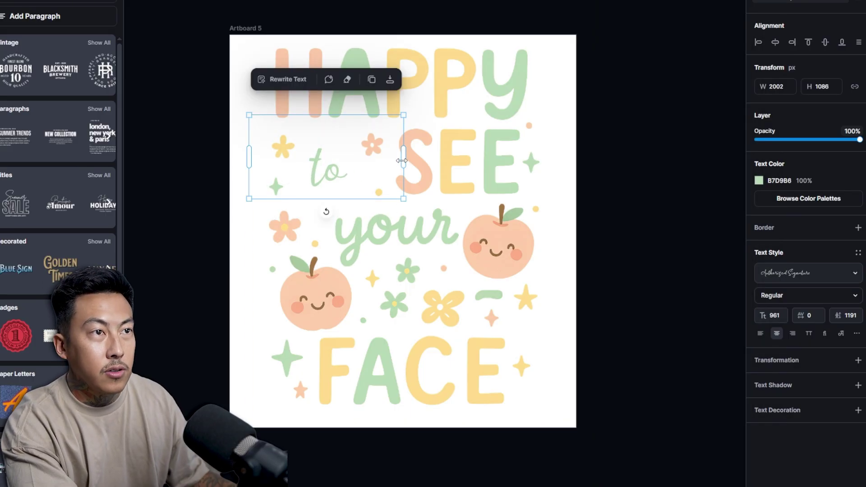
Step: Enlarge the "to" text to size 1422 and position it in the erased apple's space before SEE
{"action": "left_click_drag", "start_coordinate": [403, 158], "coordinate": [364, 231]}
{"action": "left_click_drag", "start_coordinate": [311, 199], "coordinate": [312, 197]}
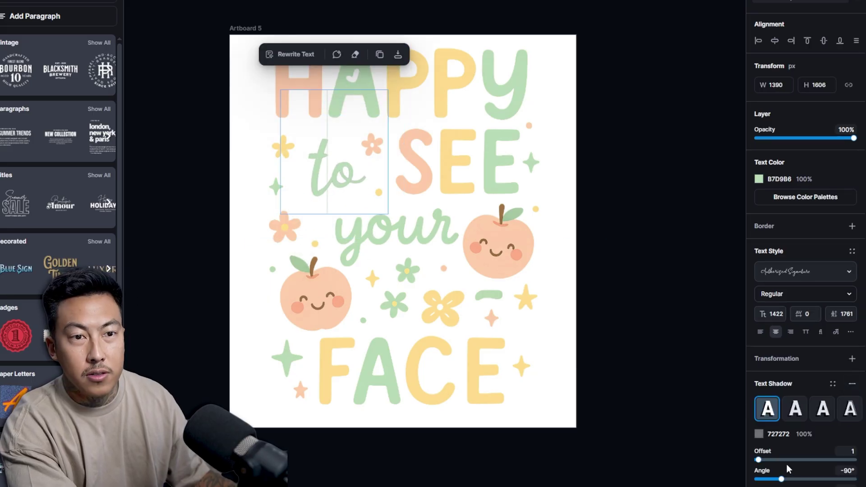
Step: Try border, text shadow and text decoration effects on the "to" text
{"action": "left_click", "coordinate": [845, 383]}
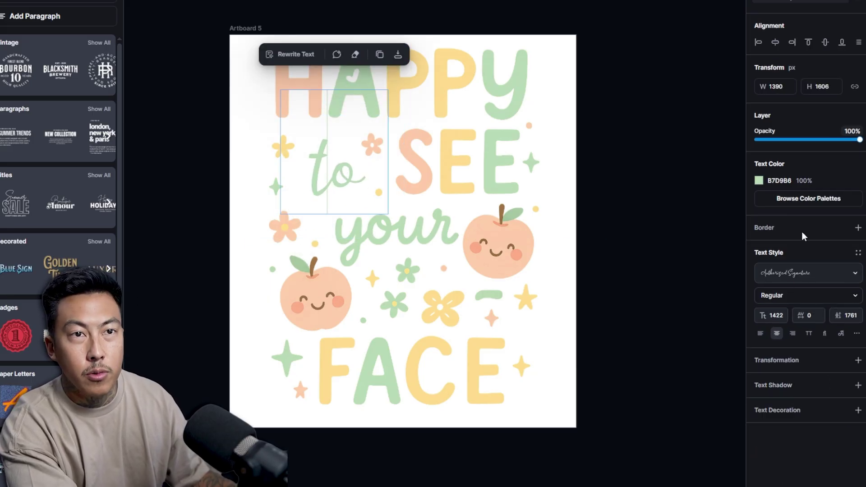
{"action": "left_click", "coordinate": [859, 228]}
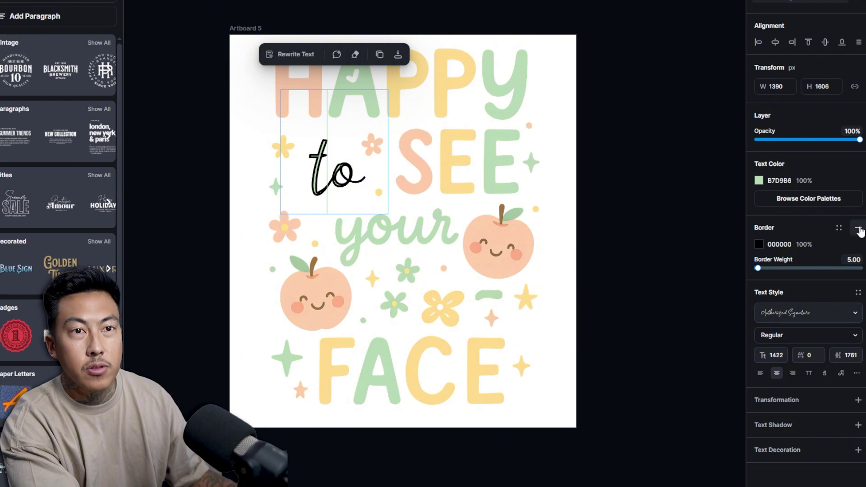
{"action": "left_click", "coordinate": [858, 229]}
{"action": "left_click", "coordinate": [858, 386]}
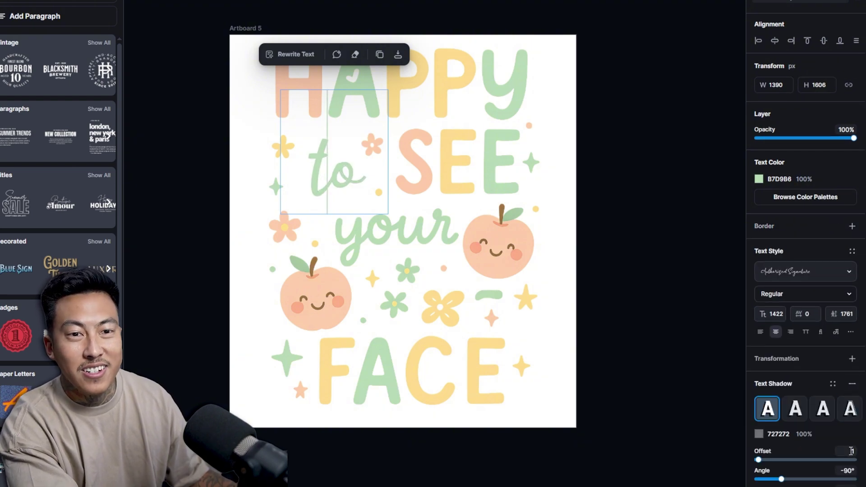
{"action": "scroll", "coordinate": [756, 479], "scroll_direction": "down", "scroll_amount": 1}
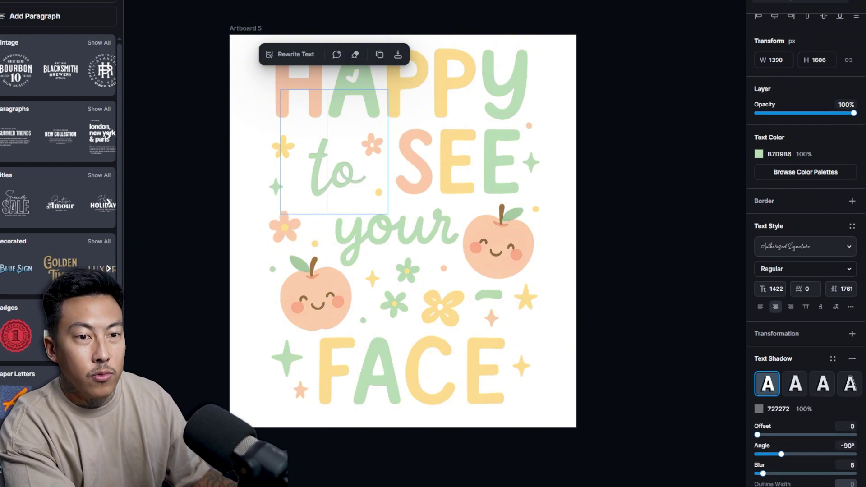
{"action": "left_click_drag", "start_coordinate": [763, 474], "coordinate": [787, 475]}
{"action": "left_click", "coordinate": [858, 411]}
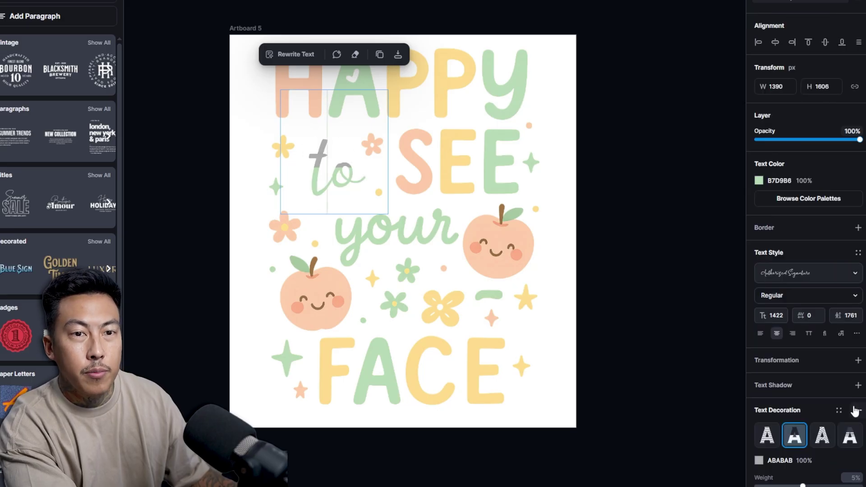
{"action": "left_click", "coordinate": [858, 412]}
{"action": "left_click", "coordinate": [858, 227]}
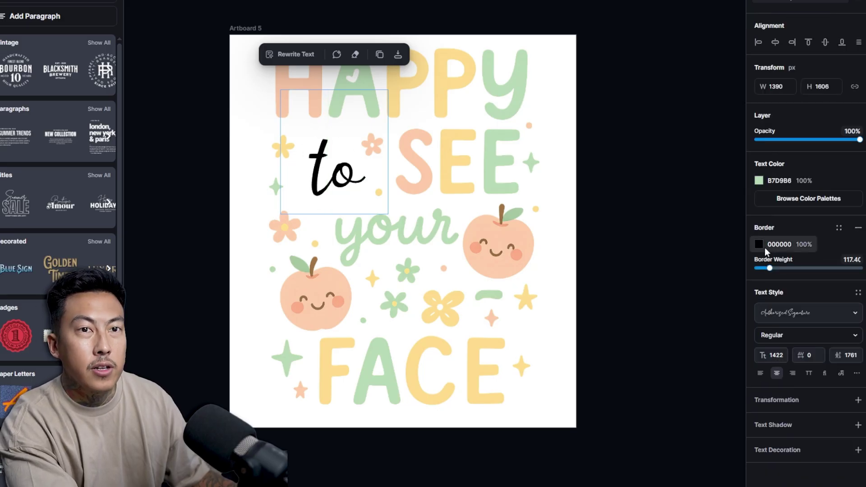
{"action": "left_click", "coordinate": [840, 228]}
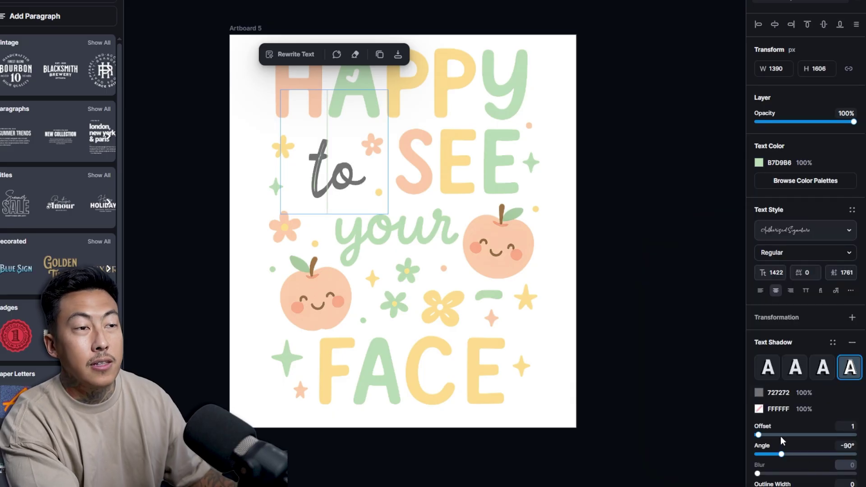
{"action": "left_click", "coordinate": [853, 342]}
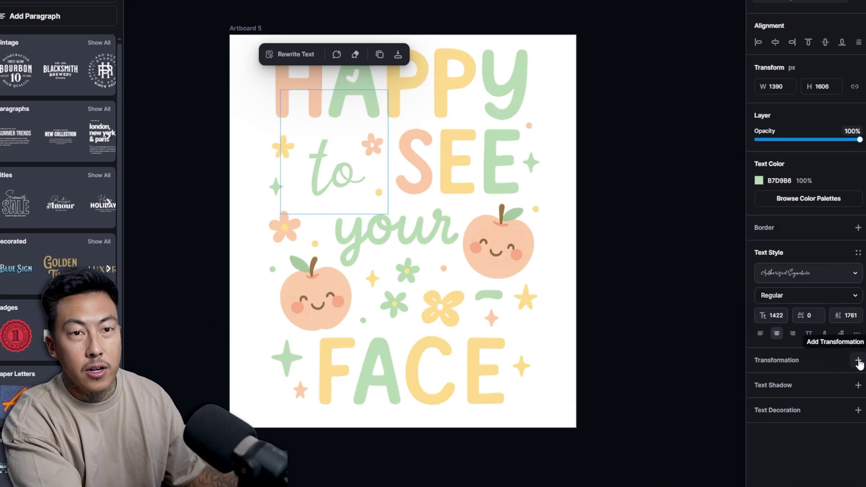
Step: Add a block text shadow to "to" with offset 0 and angle -180°, in the green B7D8B4 sampled from "your"
{"action": "left_click", "coordinate": [857, 386]}
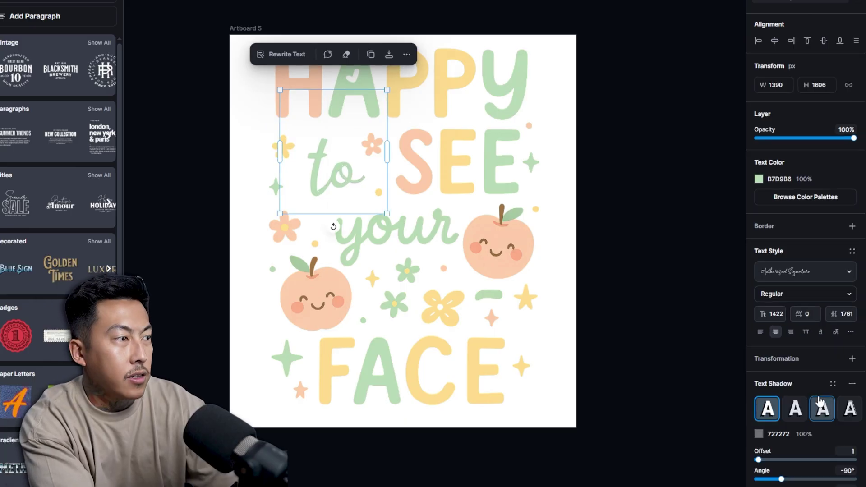
{"action": "left_click", "coordinate": [824, 417]}
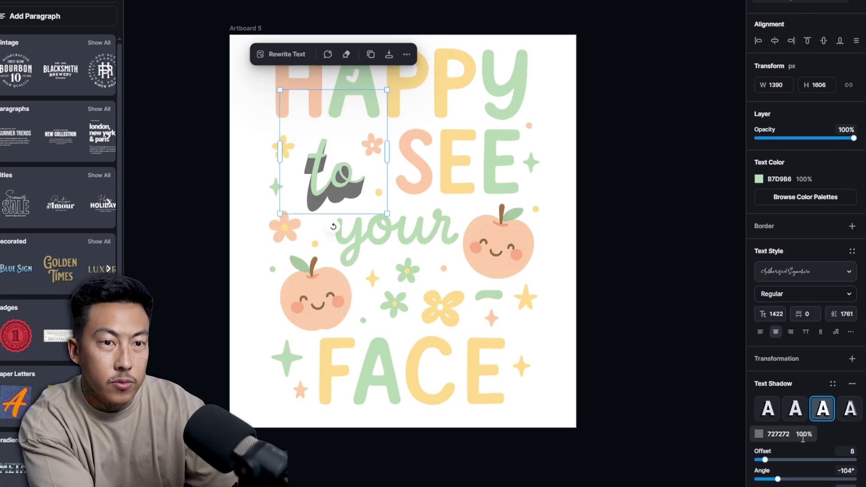
{"action": "left_click_drag", "start_coordinate": [766, 460], "coordinate": [756, 479]}
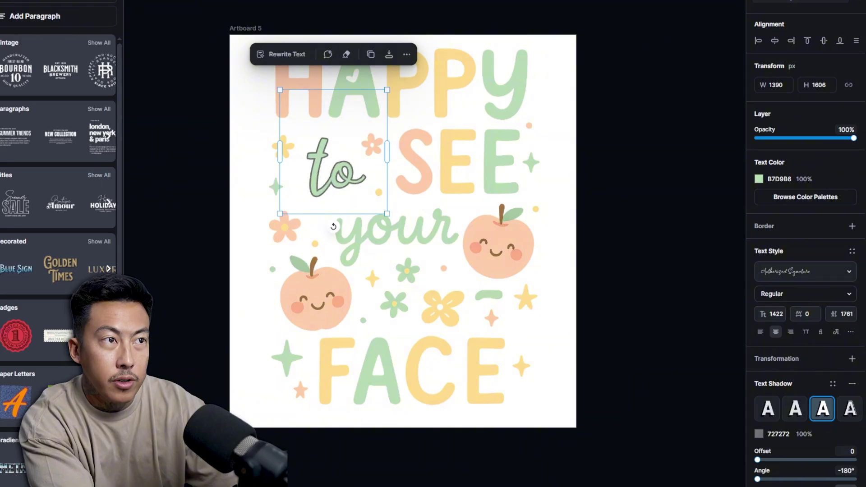
{"action": "left_click", "coordinate": [761, 435]}
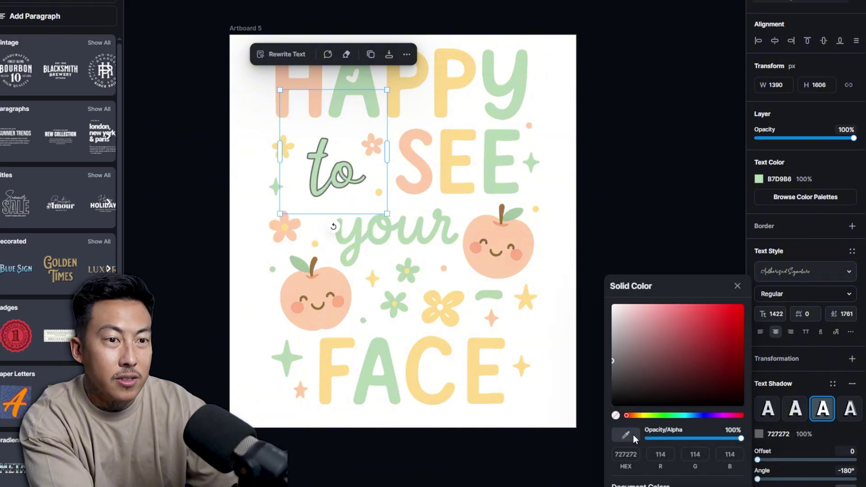
{"action": "left_click", "coordinate": [360, 232]}
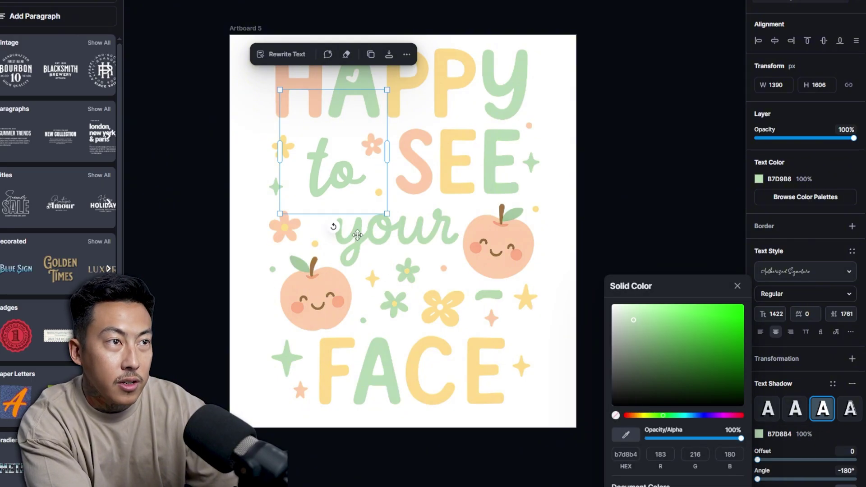
{"action": "left_click", "coordinate": [668, 188]}
Step: Search the typefaces for the "to" text with "rounded scr", replacing the query with "script"
{"action": "left_click", "coordinate": [378, 194]}
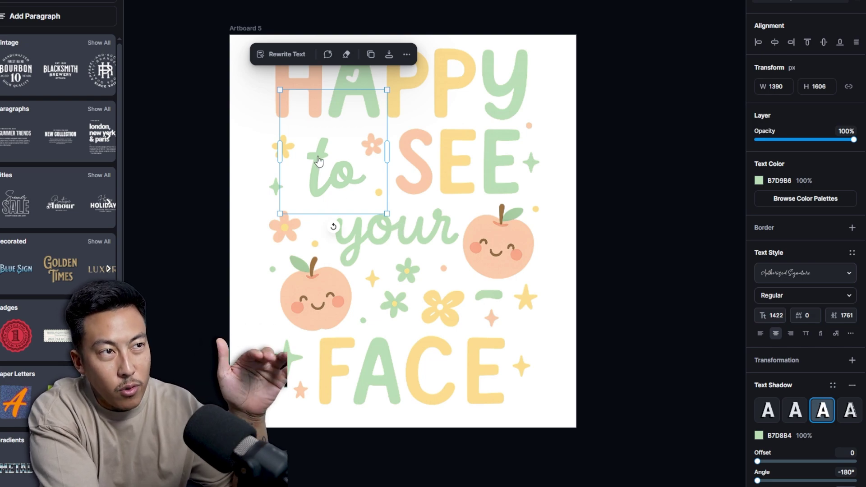
{"action": "left_click", "coordinate": [801, 279]}
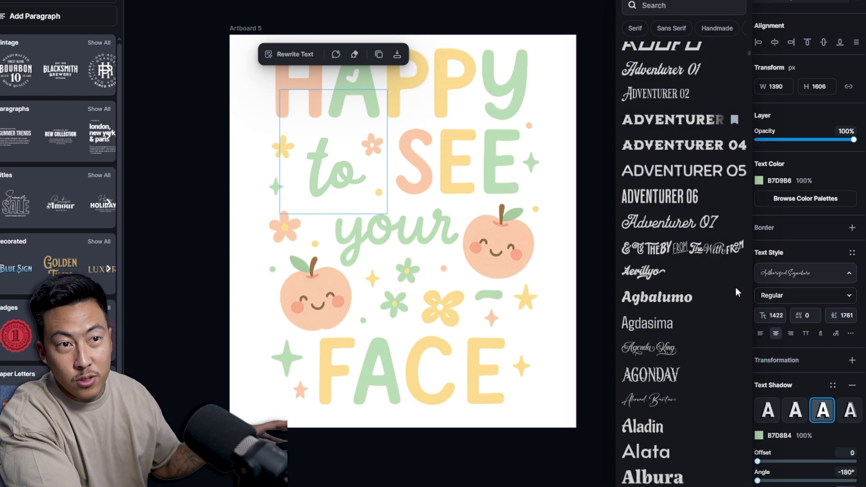
{"action": "scroll", "coordinate": [673, 334], "scroll_direction": "down", "scroll_amount": 15}
{"action": "left_click", "coordinate": [688, 5]}
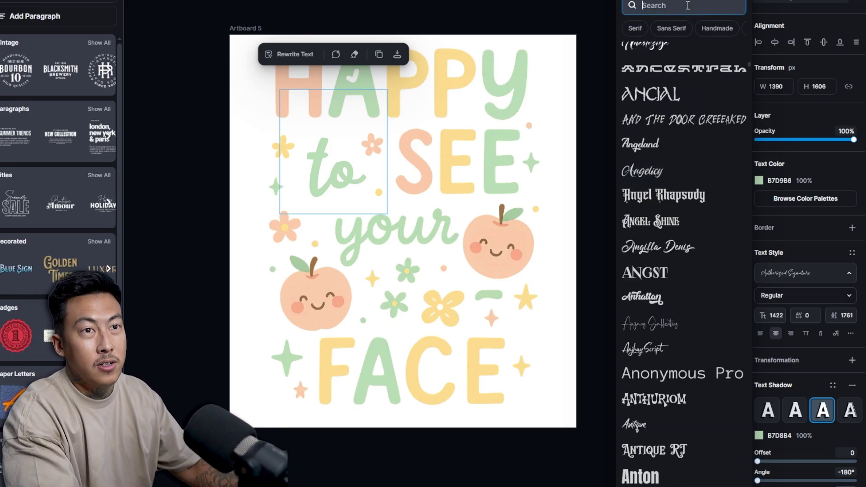
{"action": "type", "text": "rounded scr"}
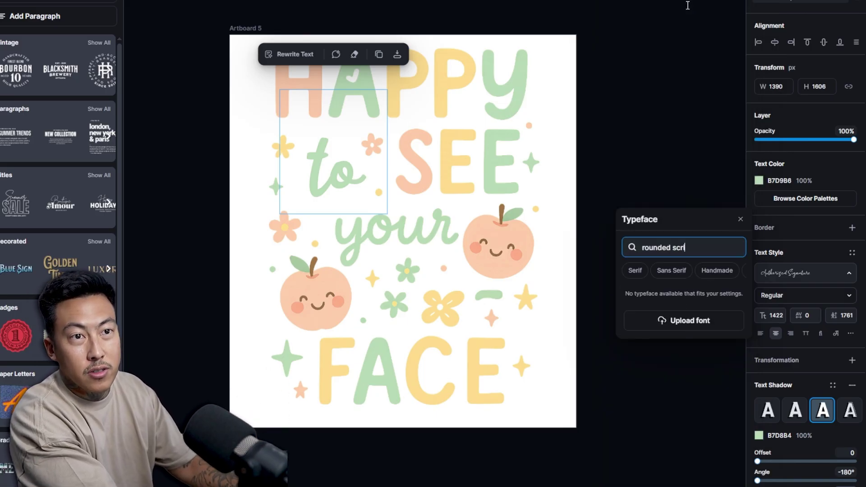
{"action": "type", "text": "script"}
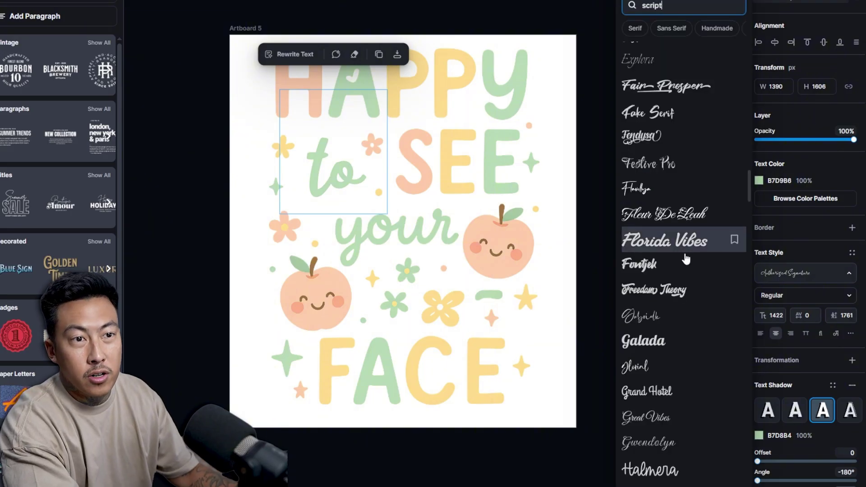
Step: Set the whole "to" text in the Halmera typeface
{"action": "scroll", "coordinate": [679, 255], "scroll_direction": "down", "scroll_amount": 6}
{"action": "scroll", "coordinate": [669, 250], "scroll_direction": "up", "scroll_amount": 3}
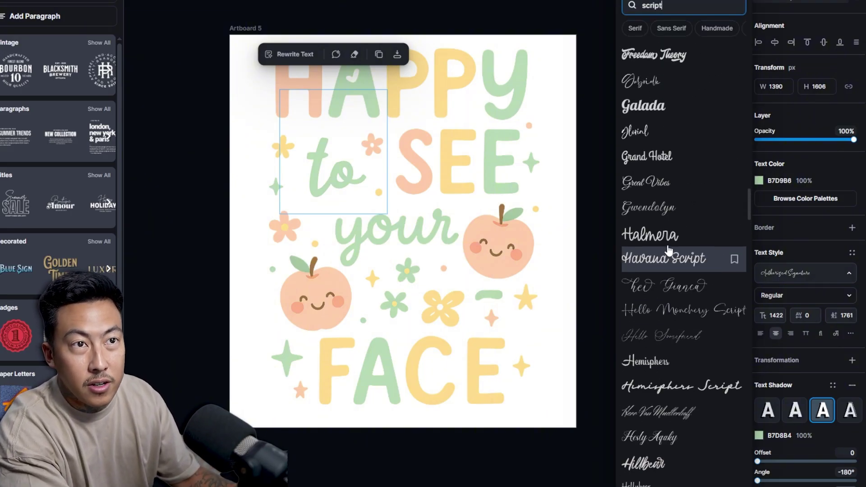
{"action": "left_click", "coordinate": [659, 276]}
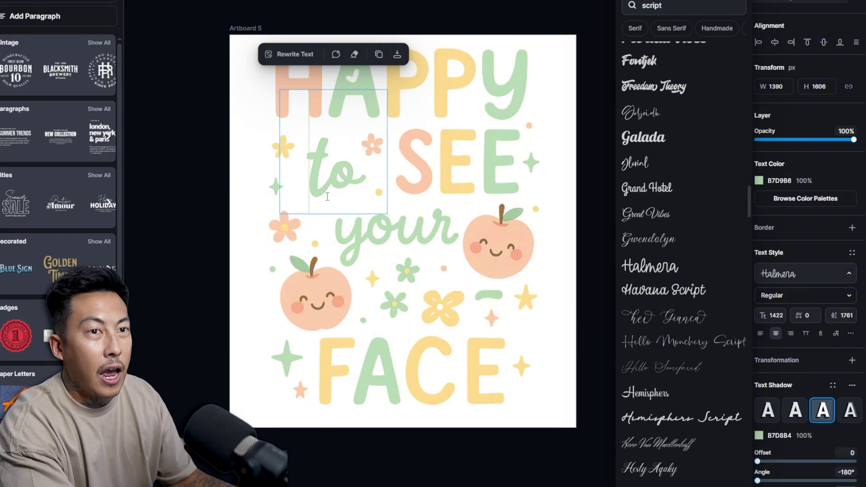
{"action": "key", "text": "ctrl+a"}
{"action": "left_click", "coordinate": [649, 277]}
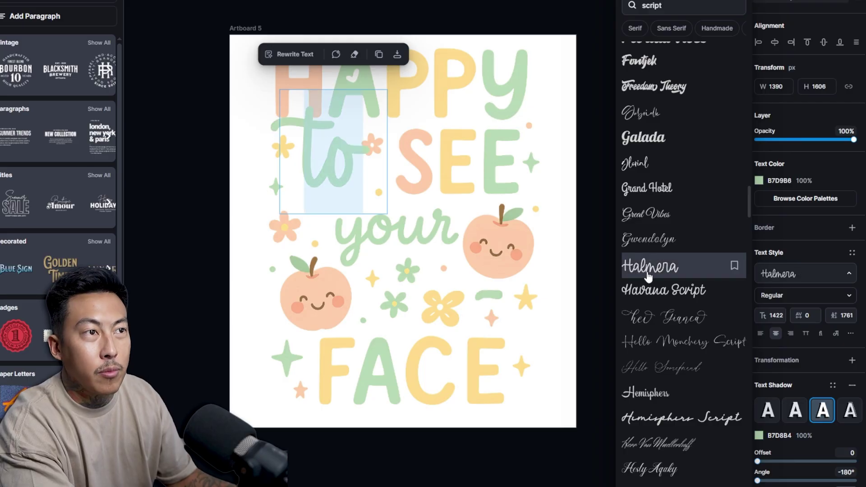
{"action": "left_click", "coordinate": [535, 198]}
Step: Scale the "to" text down to size 876 and position it in the gap before SEE
{"action": "left_click", "coordinate": [336, 169]}
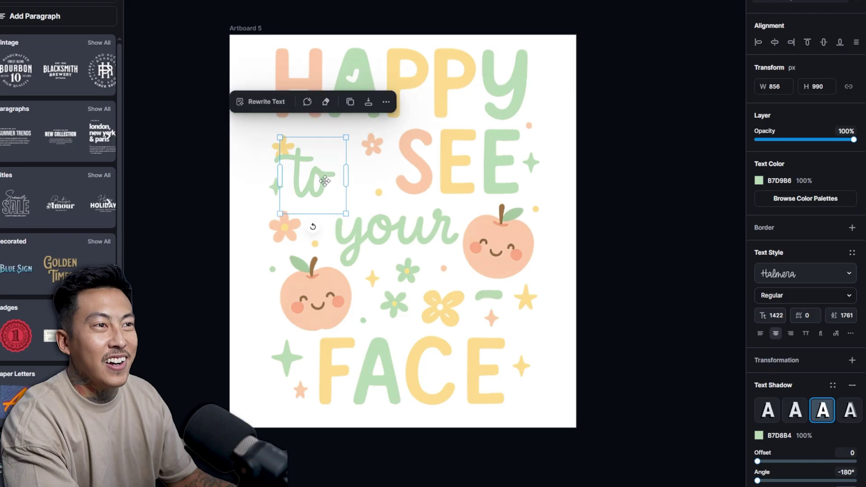
{"action": "left_click_drag", "start_coordinate": [325, 181], "coordinate": [346, 177]}
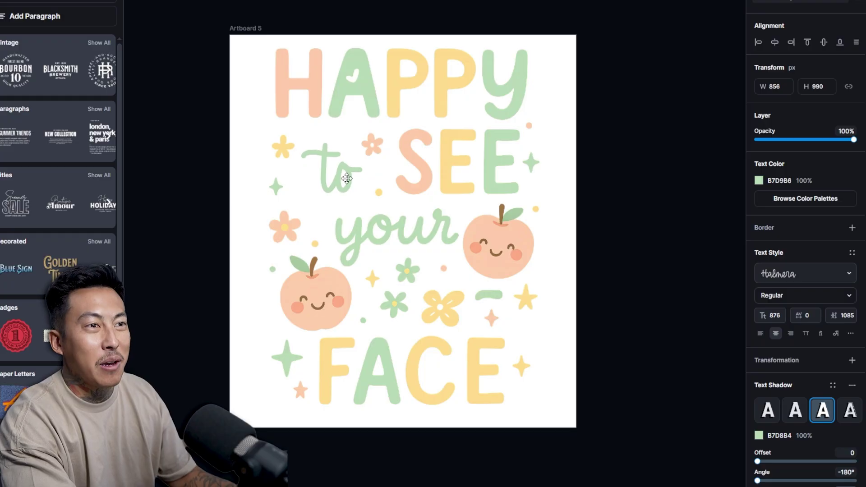
{"action": "scroll", "coordinate": [221, 208], "scroll_direction": "down", "scroll_amount": 5}
{"action": "left_click", "coordinate": [207, 221]}
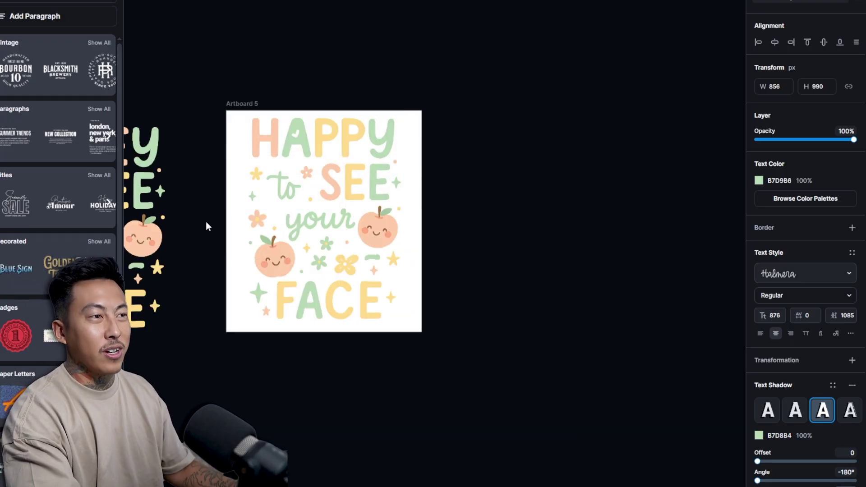
Step: Duplicate the misspelled HAPEY apples design so that a spare copy sits near Artboard 5
{"action": "left_click_drag", "start_coordinate": [207, 241], "coordinate": [471, 242]}
{"action": "left_click", "coordinate": [309, 211]}
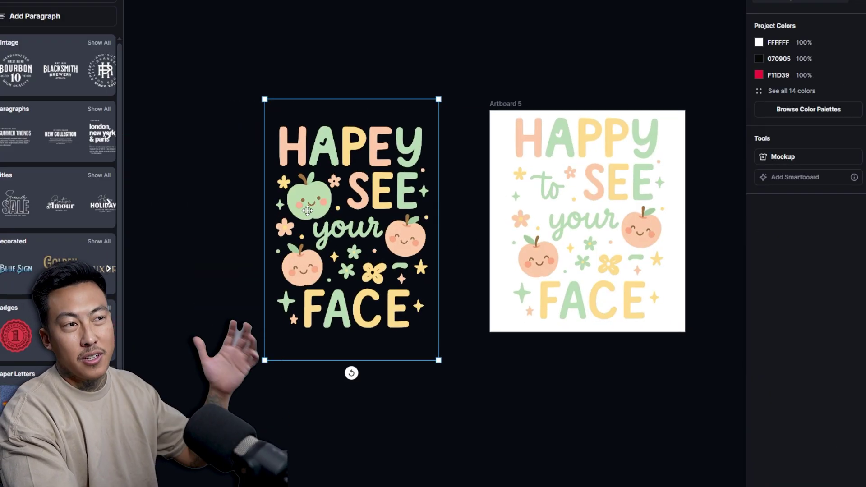
{"action": "left_click_drag", "start_coordinate": [248, 159], "coordinate": [193, 333]}
{"action": "left_click_drag", "start_coordinate": [409, 192], "coordinate": [377, 173]}
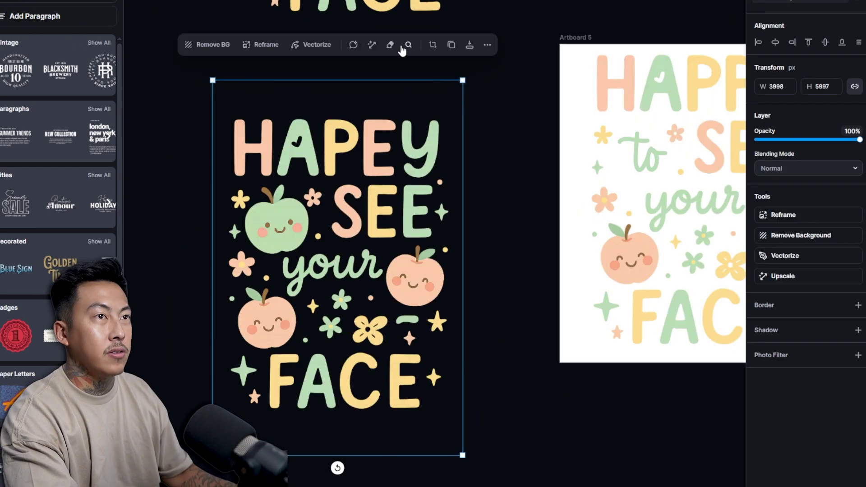
Step: Erase everything except the green apple from the lower copy of the HAPEY design, with an eraser size of 98
{"action": "left_click", "coordinate": [391, 45]}
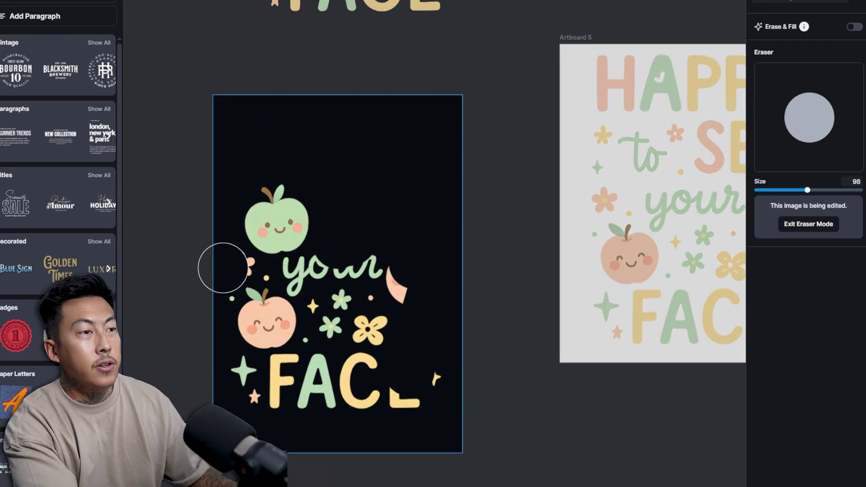
{"action": "mouse_move", "coordinate": [242, 298]}
{"action": "left_mouse_down"}
{"action": "mouse_move", "coordinate": [277, 306]}
{"action": "mouse_move", "coordinate": [267, 315]}
{"action": "mouse_move", "coordinate": [284, 295]}
{"action": "mouse_move", "coordinate": [273, 290]}
{"action": "mouse_move", "coordinate": [351, 258]}
{"action": "mouse_move", "coordinate": [390, 272]}
{"action": "mouse_move", "coordinate": [362, 363]}
{"action": "mouse_move", "coordinate": [318, 371]}
{"action": "mouse_move", "coordinate": [276, 351]}
{"action": "mouse_move", "coordinate": [249, 364]}
{"action": "mouse_move", "coordinate": [261, 385]}
{"action": "mouse_move", "coordinate": [309, 391]}
{"action": "mouse_move", "coordinate": [315, 406]}
{"action": "mouse_move", "coordinate": [290, 406]}
{"action": "mouse_move", "coordinate": [441, 391]}
{"action": "left_mouse_up"}
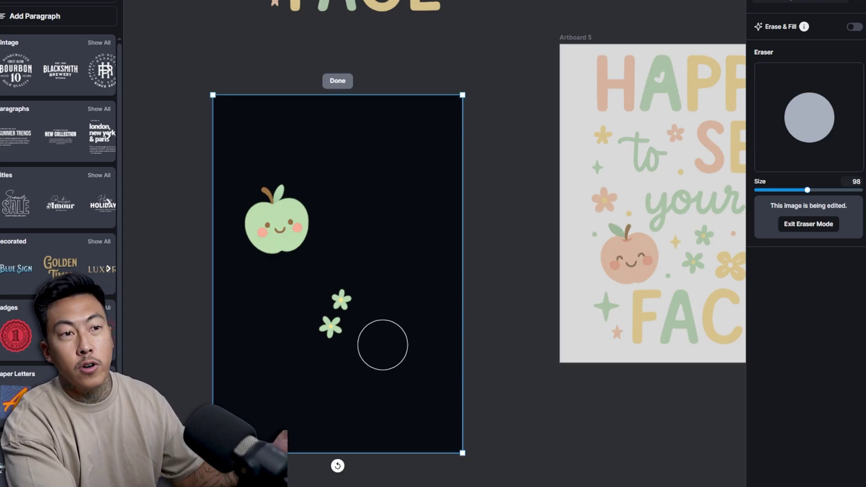
{"action": "mouse_move", "coordinate": [429, 344]}
{"action": "left_mouse_down"}
{"action": "mouse_move", "coordinate": [343, 304]}
{"action": "mouse_move", "coordinate": [339, 293]}
{"action": "mouse_move", "coordinate": [311, 340]}
{"action": "left_mouse_up"}
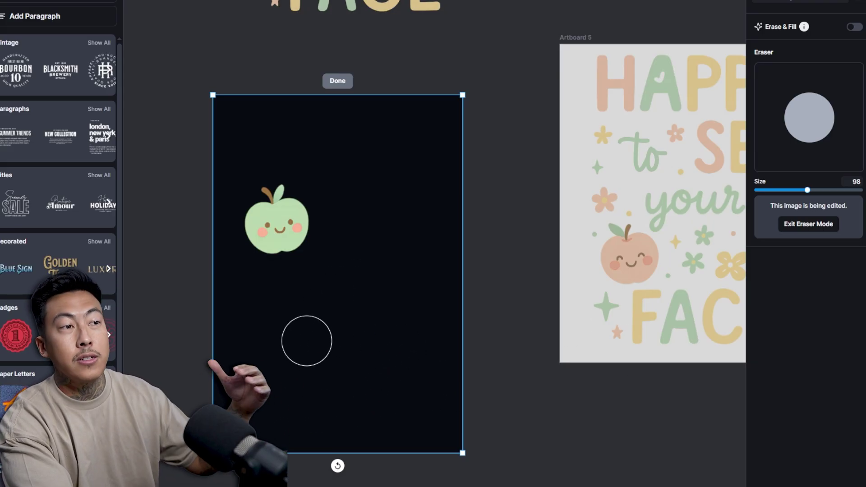
{"action": "left_click", "coordinate": [343, 82]}
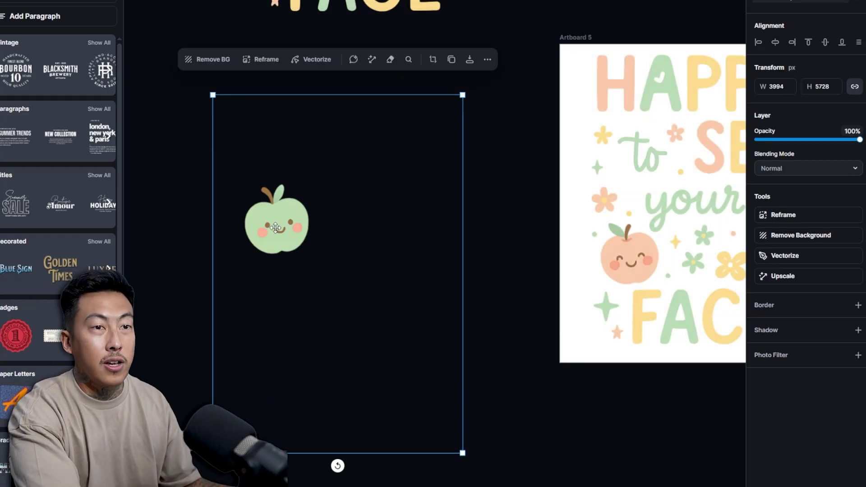
Step: Scale the green apple image down to about 1885 × 2703 px and place the apple beside "to" on Artboard 5
{"action": "left_click_drag", "start_coordinate": [409, 136], "coordinate": [566, 119]}
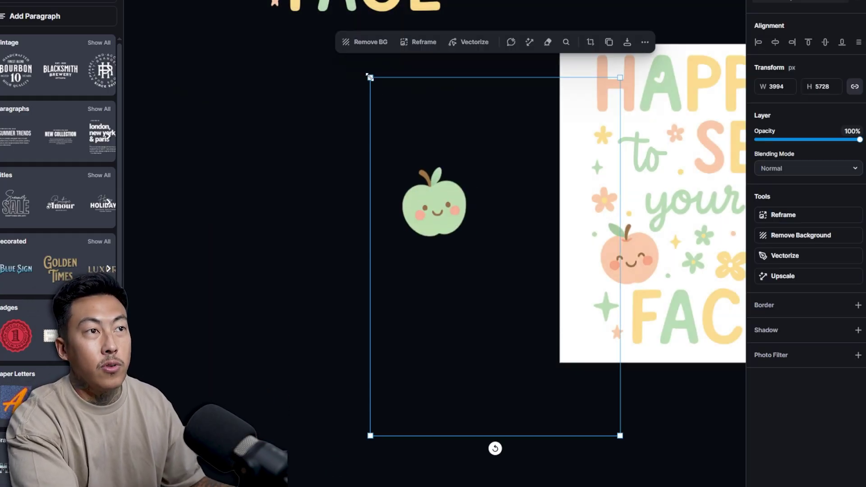
{"action": "left_click_drag", "start_coordinate": [371, 77], "coordinate": [544, 264]}
{"action": "left_click_drag", "start_coordinate": [534, 325], "coordinate": [618, 172]}
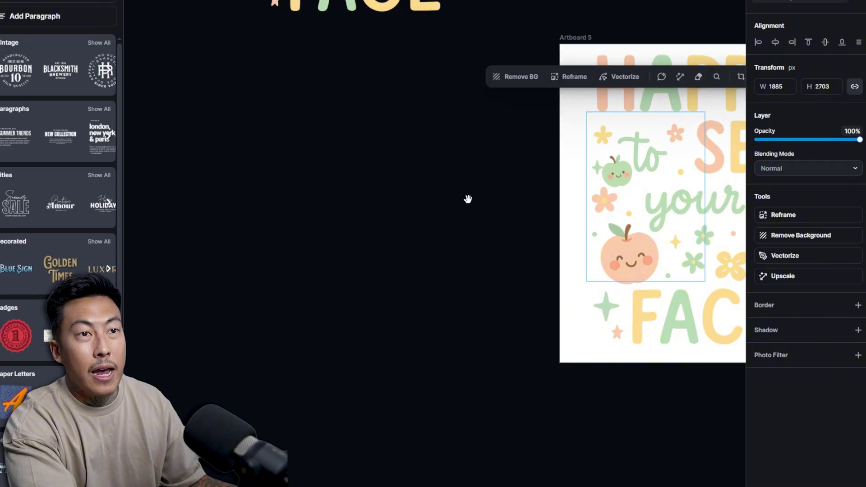
{"action": "left_click_drag", "start_coordinate": [468, 199], "coordinate": [155, 198]}
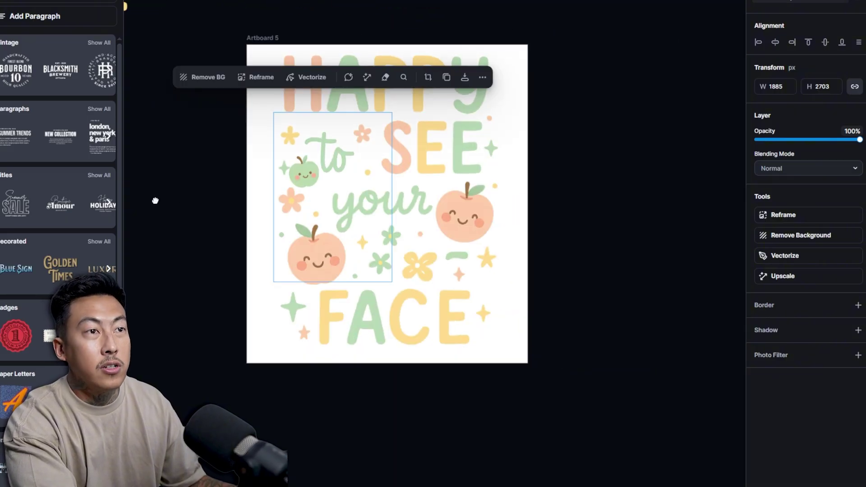
Step: Shrink the green apple a little more and fit it just below the start of "to"
{"action": "left_click", "coordinate": [307, 170]}
{"action": "left_click_drag", "start_coordinate": [401, 292], "coordinate": [372, 250]}
{"action": "left_click_drag", "start_coordinate": [299, 154], "coordinate": [304, 169]}
{"action": "left_click", "coordinate": [194, 178]}
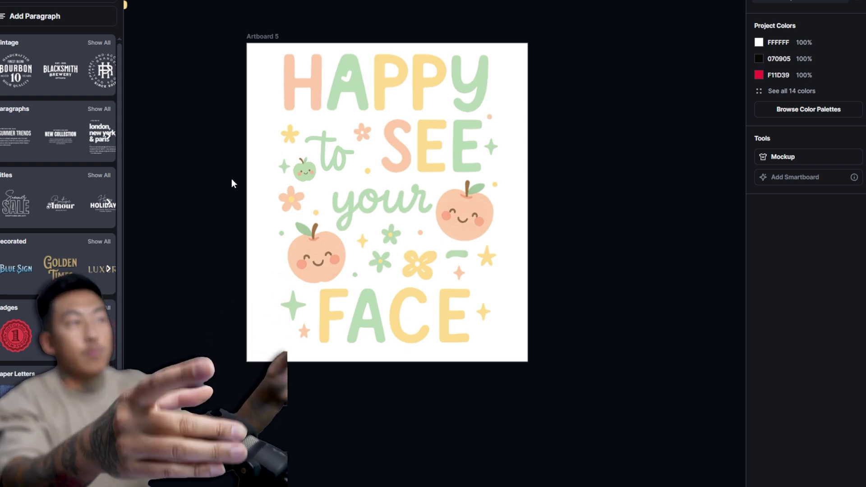
{"action": "scroll", "coordinate": [232, 181], "scroll_direction": "down", "scroll_amount": 5}
{"action": "left_click_drag", "start_coordinate": [206, 171], "coordinate": [249, 181]}
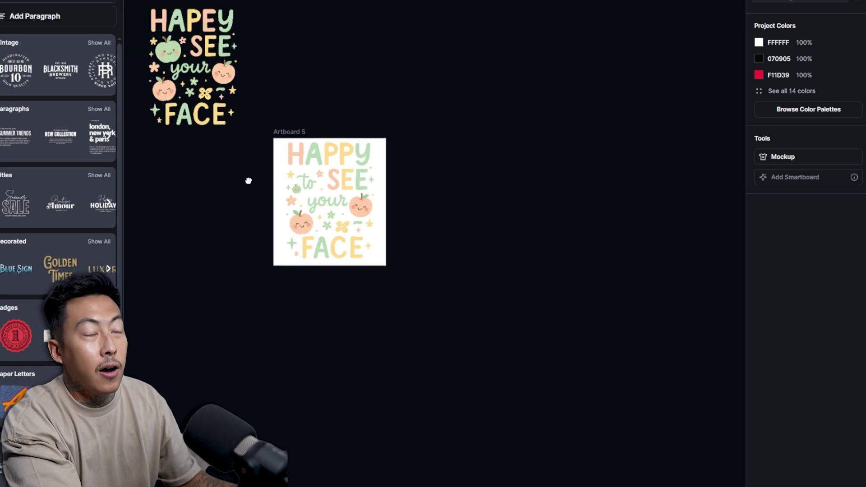
{"action": "scroll", "coordinate": [249, 181], "scroll_direction": "left", "scroll_amount": 10}
{"action": "scroll", "coordinate": [505, 244], "scroll_direction": "down", "scroll_amount": 5}
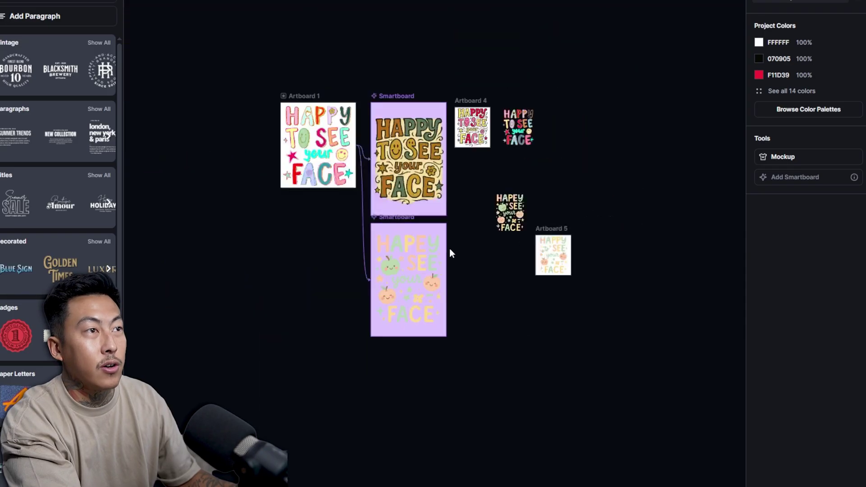
{"action": "scroll", "coordinate": [370, 250], "scroll_direction": "up", "scroll_amount": 5}
{"action": "scroll", "coordinate": [344, 252], "scroll_direction": "right", "scroll_amount": 8}
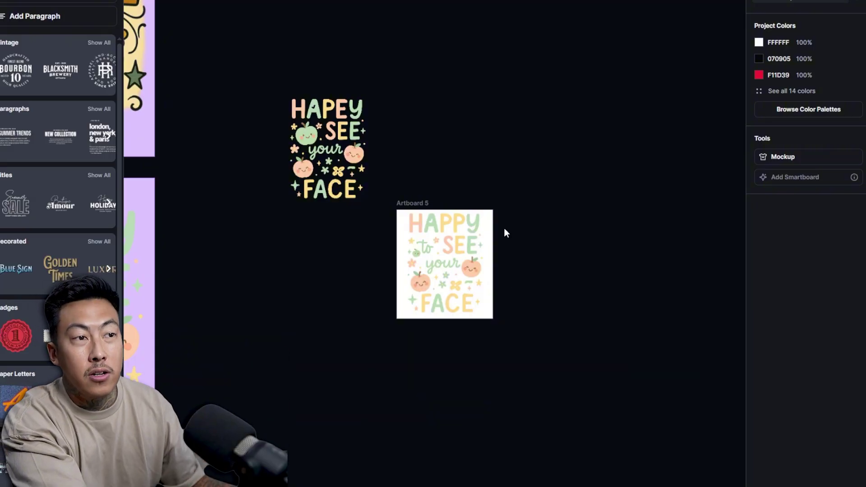
Step: Nudge the "to" text slightly toward SEE and select Artboard 5
{"action": "scroll", "coordinate": [474, 262], "scroll_direction": "up", "scroll_amount": 5}
{"action": "left_click_drag", "start_coordinate": [328, 219], "coordinate": [332, 217]}
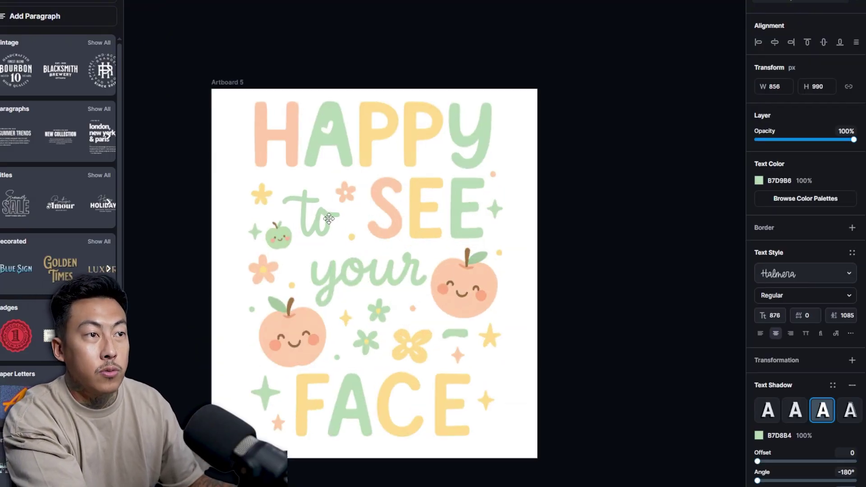
{"action": "left_click", "coordinate": [624, 233]}
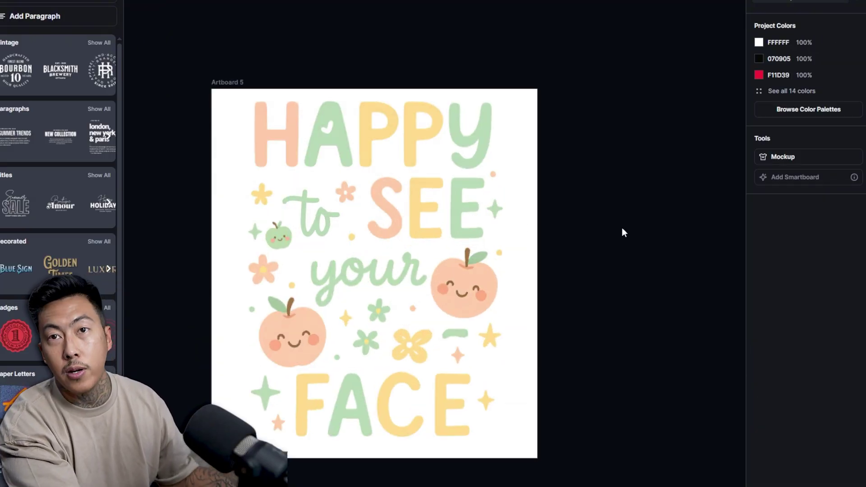
{"action": "left_click", "coordinate": [228, 82]}
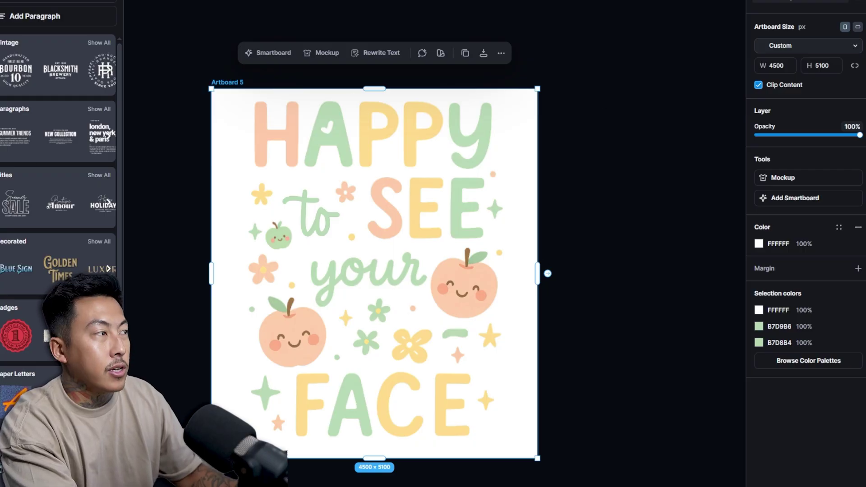
Step: Hide the Background layer of Artboard 5 so the apples design sits on a transparent canvas
{"action": "key", "text": "l"}
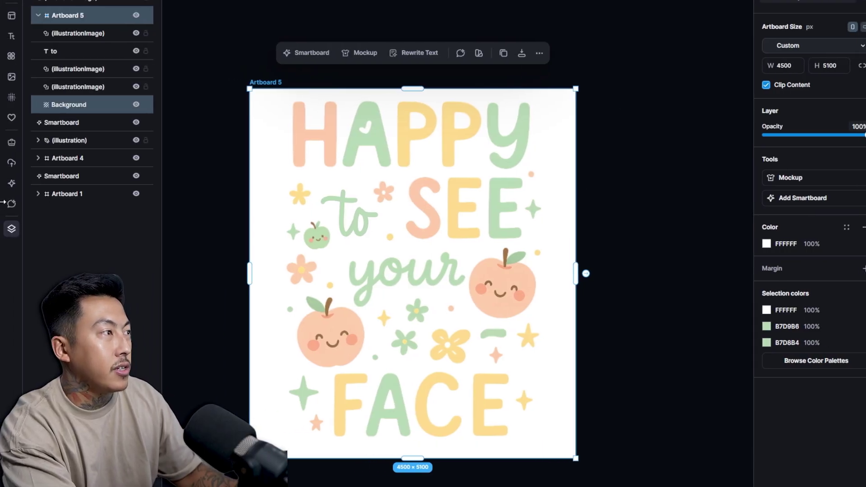
{"action": "left_click", "coordinate": [136, 105]}
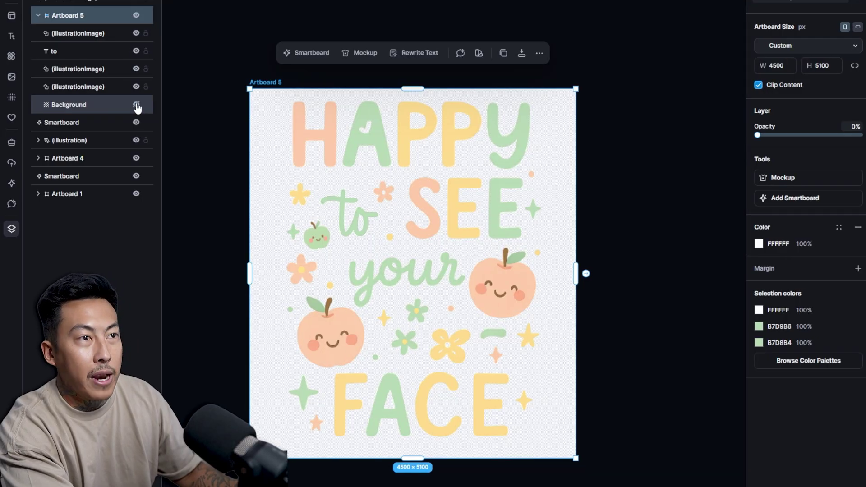
{"action": "left_click", "coordinate": [648, 209]}
{"action": "scroll", "coordinate": [386, 328], "scroll_direction": "up", "scroll_amount": 5}
{"action": "scroll", "coordinate": [383, 316], "scroll_direction": "down", "scroll_amount": 6}
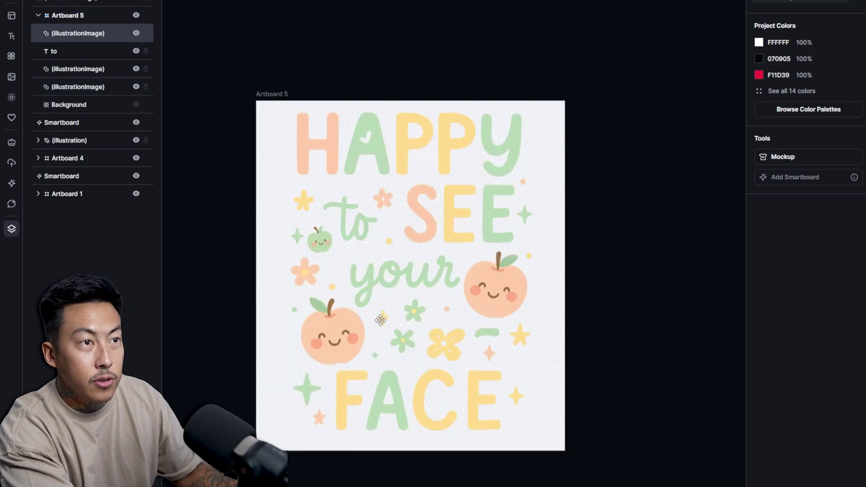
Step: Set up the PNG export of Artboard 5 with Remove Background and Optimize Quality enabled
{"action": "left_click", "coordinate": [273, 93]}
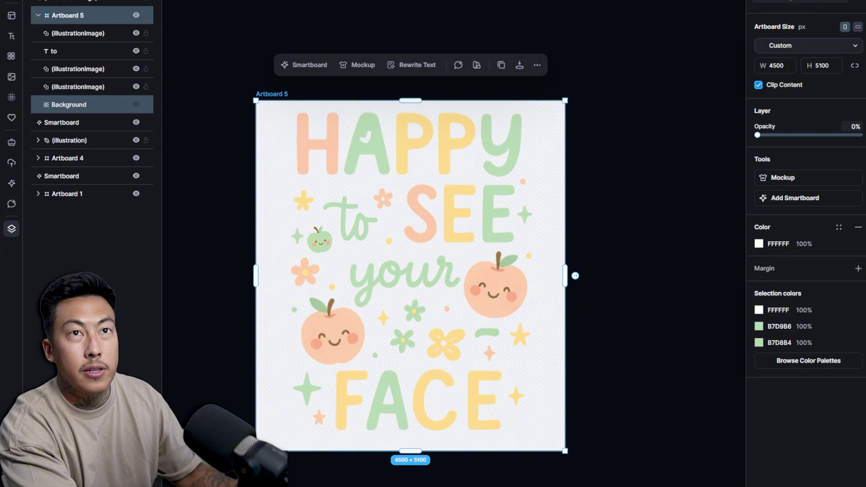
{"action": "left_click", "coordinate": [835, 1]}
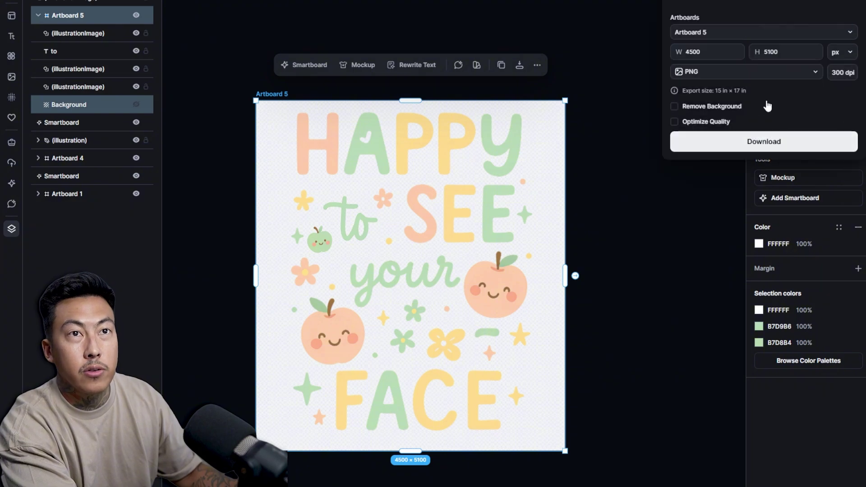
{"action": "left_click", "coordinate": [702, 108]}
{"action": "left_click", "coordinate": [700, 121]}
Step: Rename Artboard 5 to "Happy to see your face" and download it as a PNG
{"action": "left_click", "coordinate": [280, 93]}
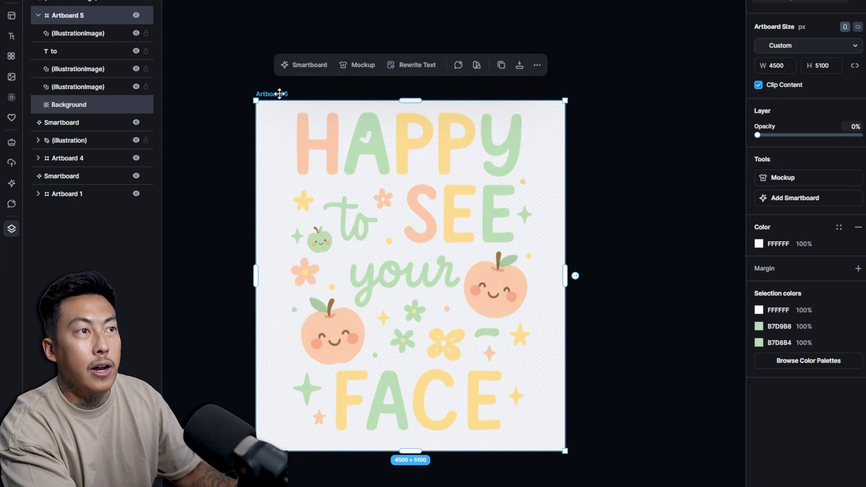
{"action": "double_click", "coordinate": [279, 94]}
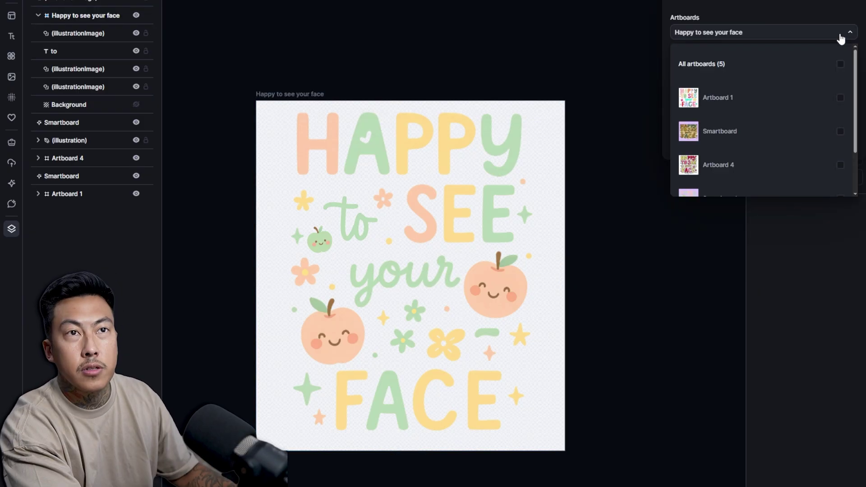
{"action": "left_click", "coordinate": [840, 36]}
{"action": "left_click", "coordinate": [748, 145]}
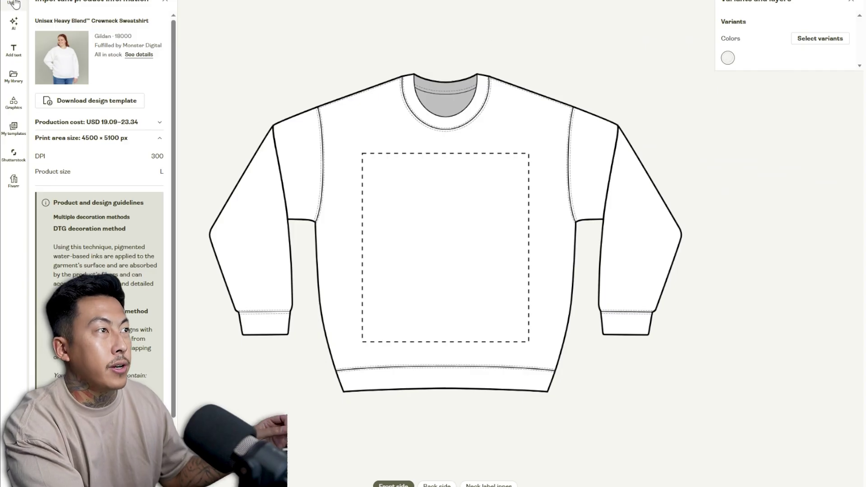
Step: Switch to Printify, upload the "Happy to see your face" design onto the sweatshirt front and add the Graphite Heather color variant
{"action": "left_click", "coordinate": [13, 4]}
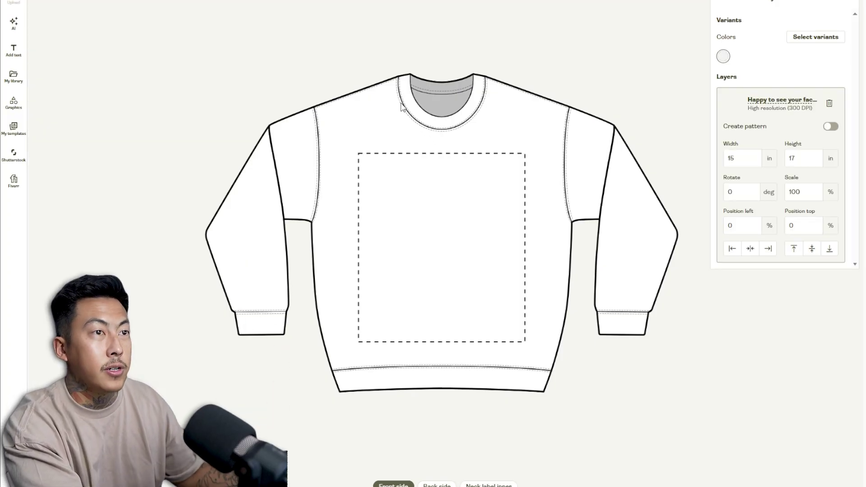
{"action": "left_click", "coordinate": [840, 40]}
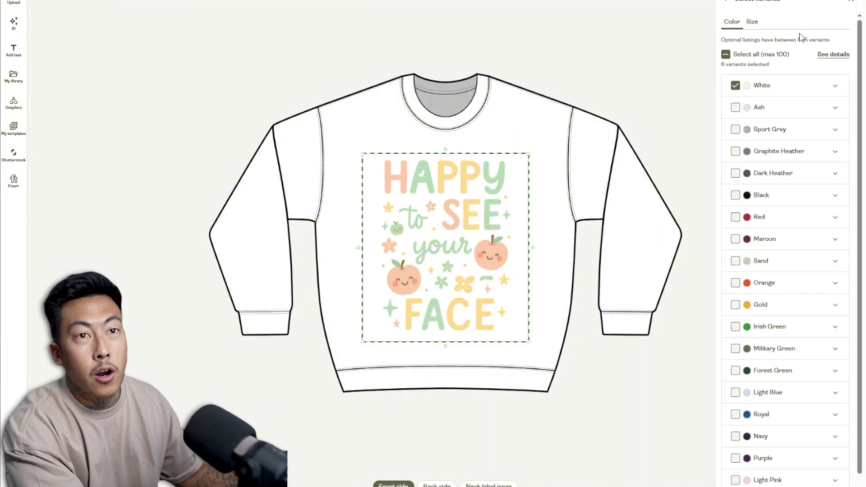
{"action": "left_click", "coordinate": [737, 151]}
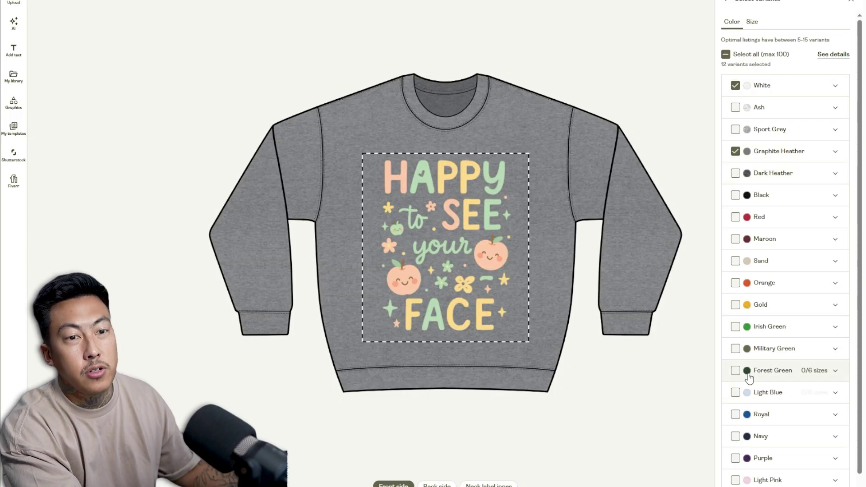
Step: Compare the teacher shirt listings on Etsy and review the sweatshirt's title, description, tags, personalization and pricing sections in Printify
{"action": "scroll", "coordinate": [749, 377], "scroll_direction": "down", "scroll_amount": 1}
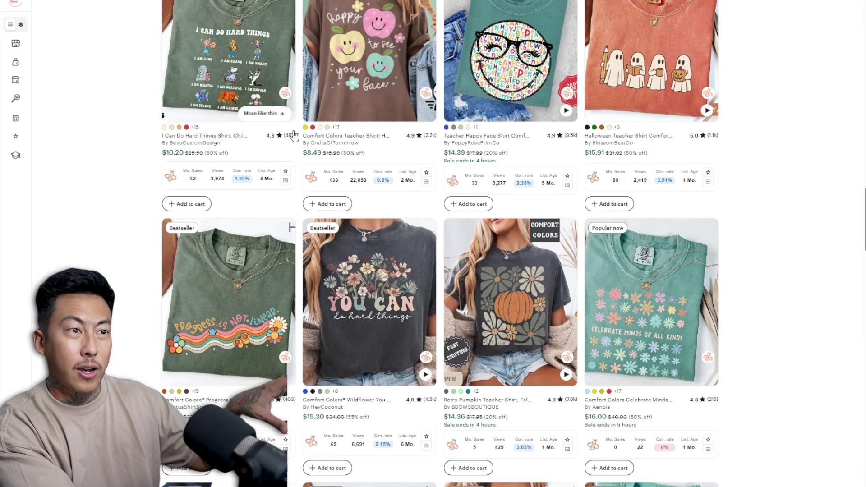
{"action": "scroll", "coordinate": [731, 127], "scroll_direction": "up", "scroll_amount": 3}
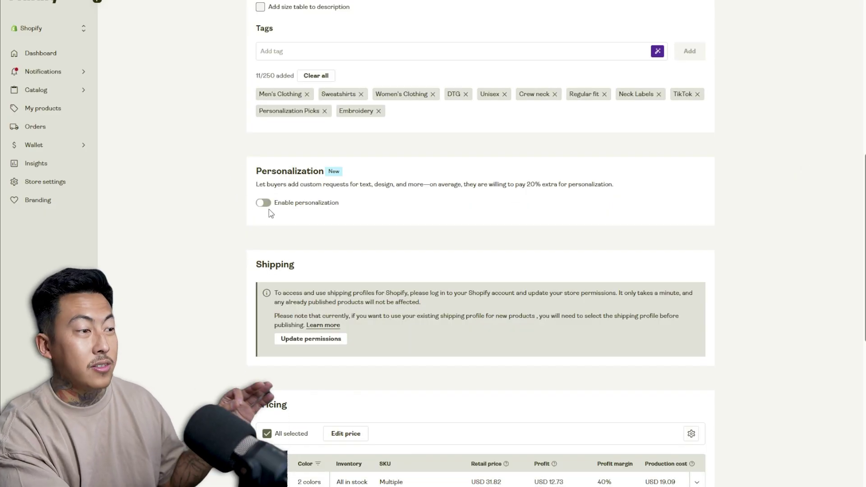
{"action": "scroll", "coordinate": [228, 226], "scroll_direction": "up", "scroll_amount": 7}
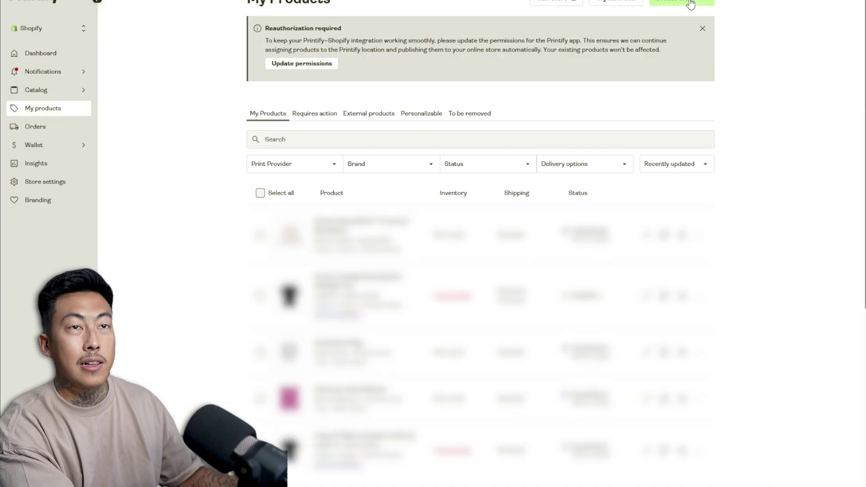
Step: Start a Printify order for the Unisex Heavy Blend Crewneck Sweatshirt in size L and color White
{"action": "left_click", "coordinate": [691, 3]}
{"action": "left_click", "coordinate": [678, 61]}
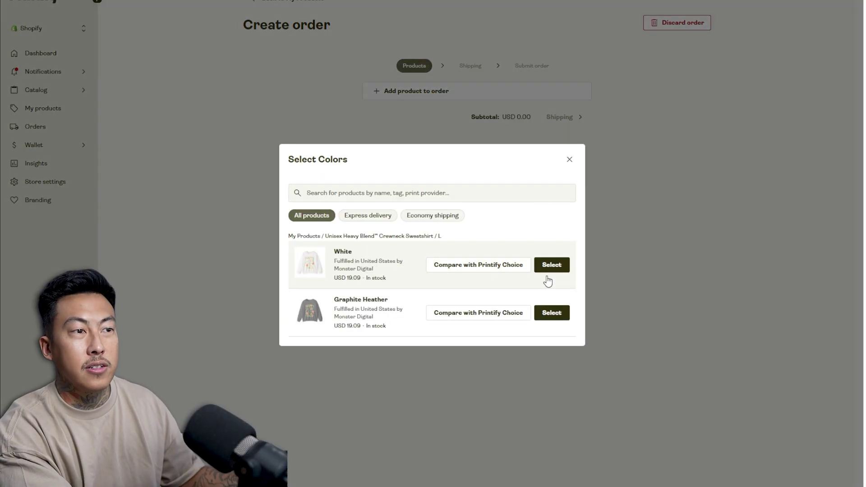
{"action": "left_click", "coordinate": [563, 268]}
{"action": "right_click", "coordinate": [564, 268]}
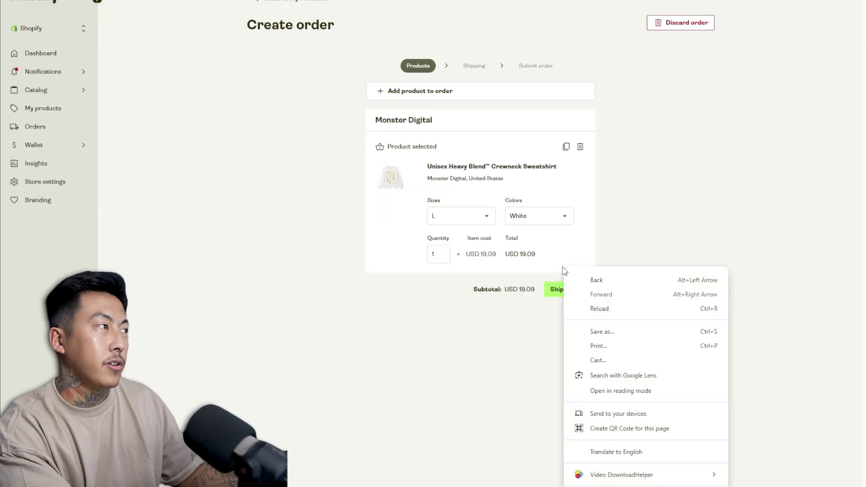
{"action": "left_click", "coordinate": [644, 211]}
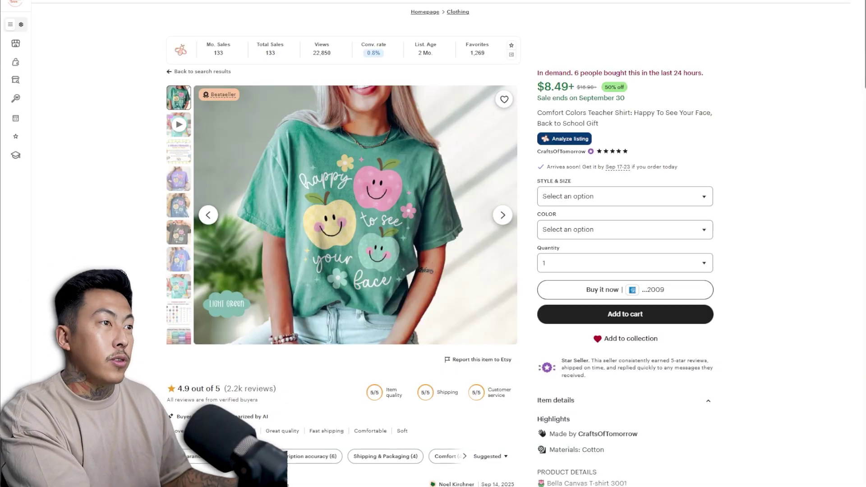
Step: Switch to Etsy and view the product photos and color charts of the Happy To See Your Face and Custom Team Mascot shirt listings
{"action": "left_click", "coordinate": [180, 315]}
{"action": "left_click", "coordinate": [183, 333]}
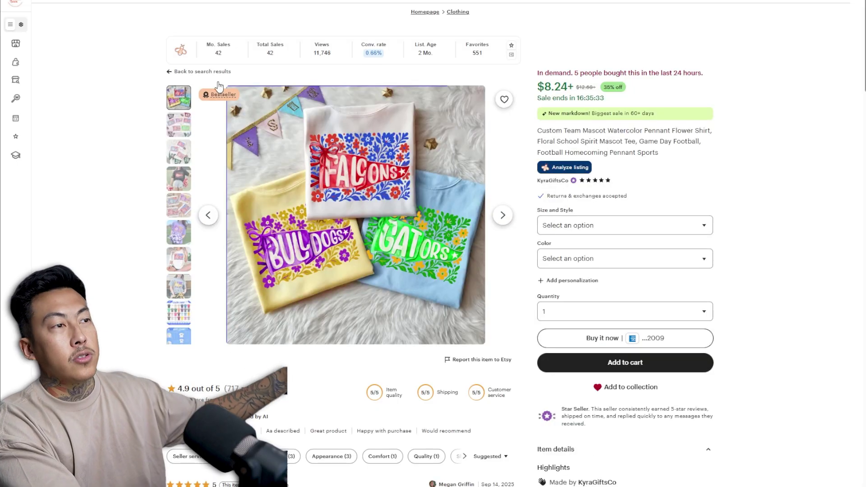
{"action": "left_click", "coordinate": [179, 178]}
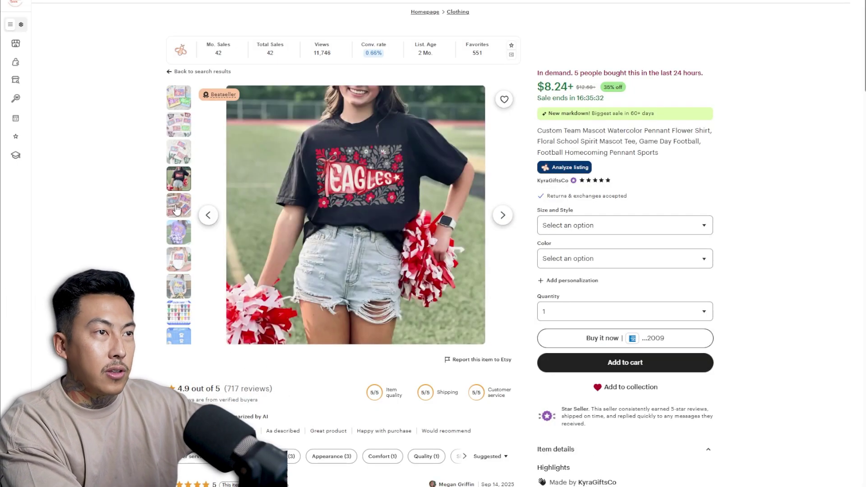
{"action": "left_click", "coordinate": [179, 336]}
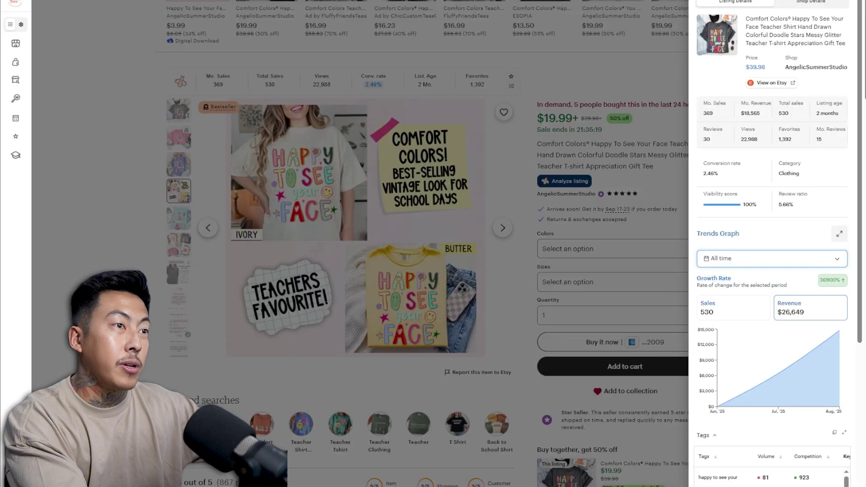
Step: Browse the Halloween shirt listings and examine the sales trend of the Custom Puff Team Name Sweater in EverBee's Product Analytics
{"action": "key", "text": "Escape"}
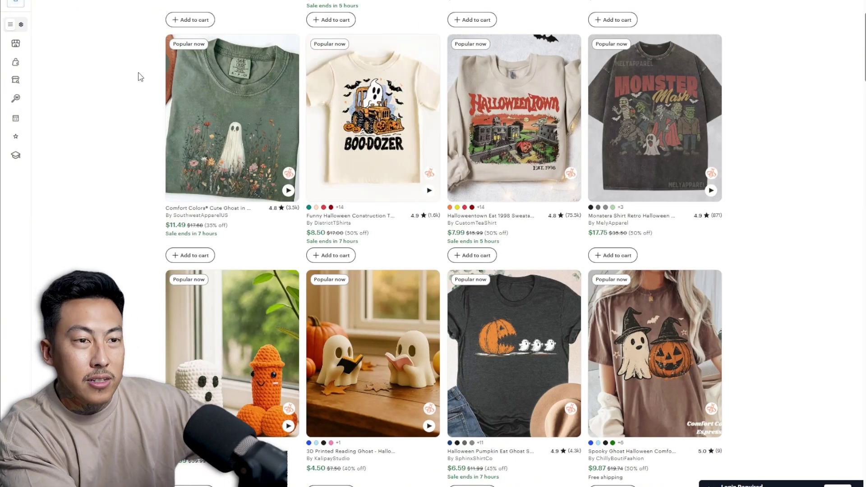
{"action": "scroll", "coordinate": [140, 78], "scroll_direction": "down", "scroll_amount": 5}
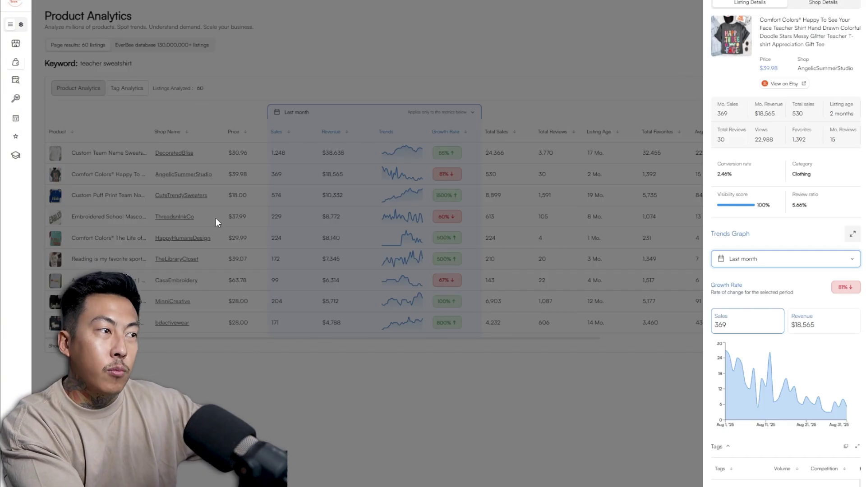
{"action": "left_click", "coordinate": [217, 222]}
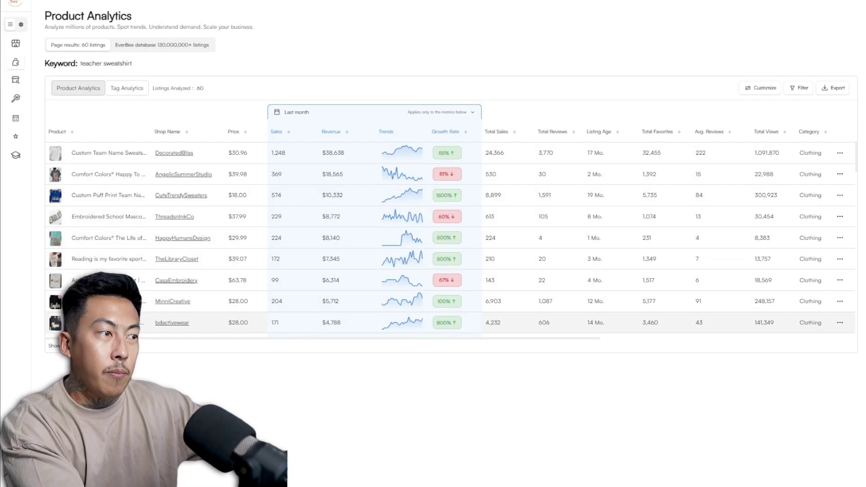
{"action": "left_click", "coordinate": [237, 324]}
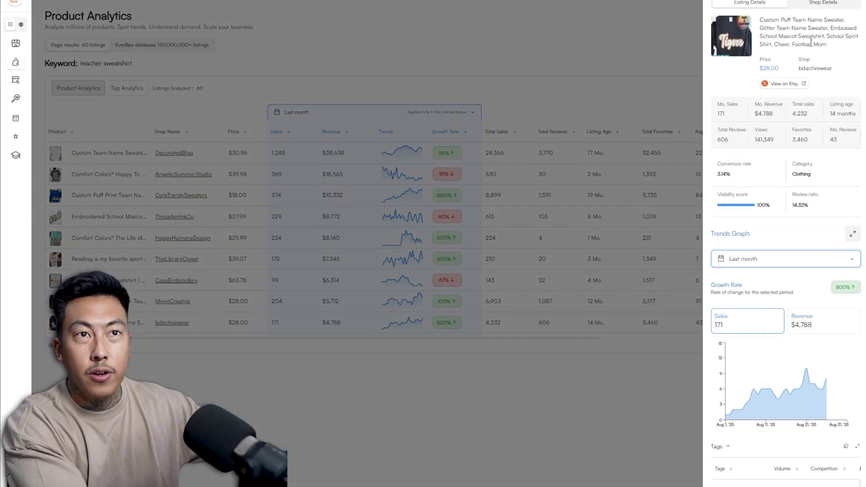
{"action": "left_click", "coordinate": [358, 23]}
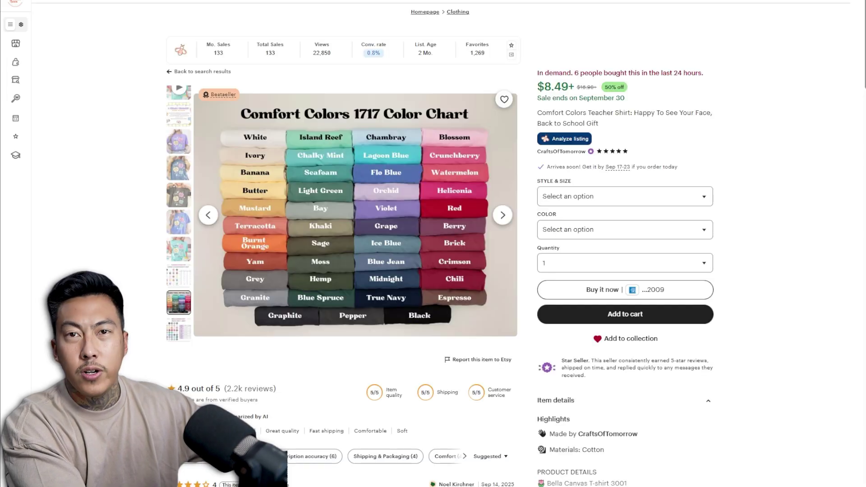